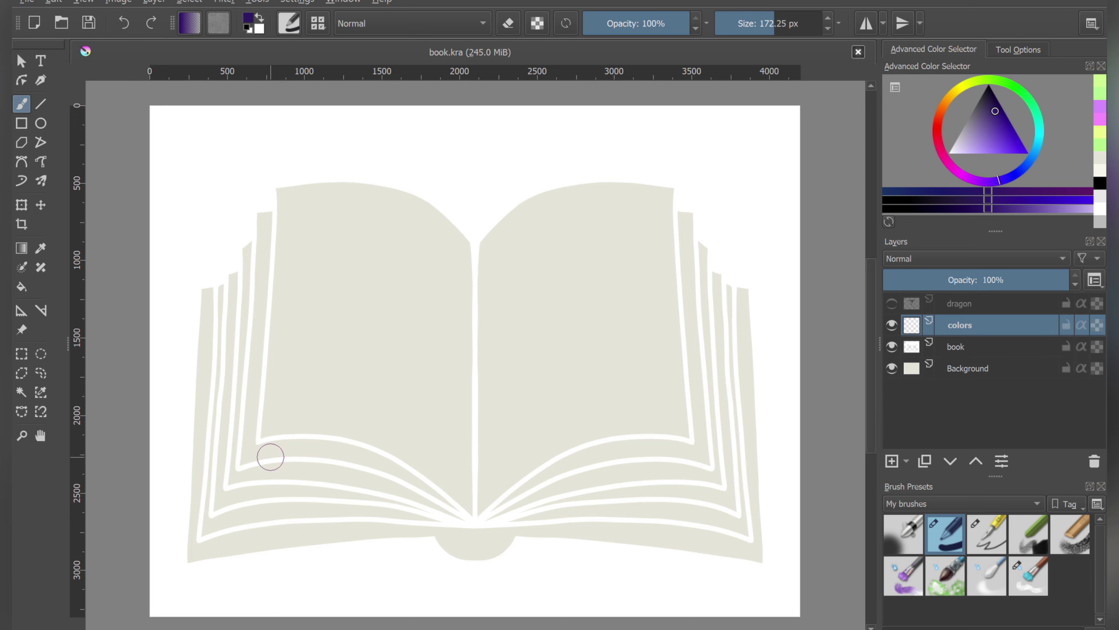
Step: Paint purple bands down the canvas, from dark at the top to lighter lower down
{"action": "mouse_move", "coordinate": [152, 119]}
{"action": "left_mouse_down"}
{"action": "mouse_move", "coordinate": [742, 171]}
{"action": "mouse_move", "coordinate": [708, 200]}
{"action": "mouse_move", "coordinate": [159, 247]}
{"action": "left_mouse_up"}
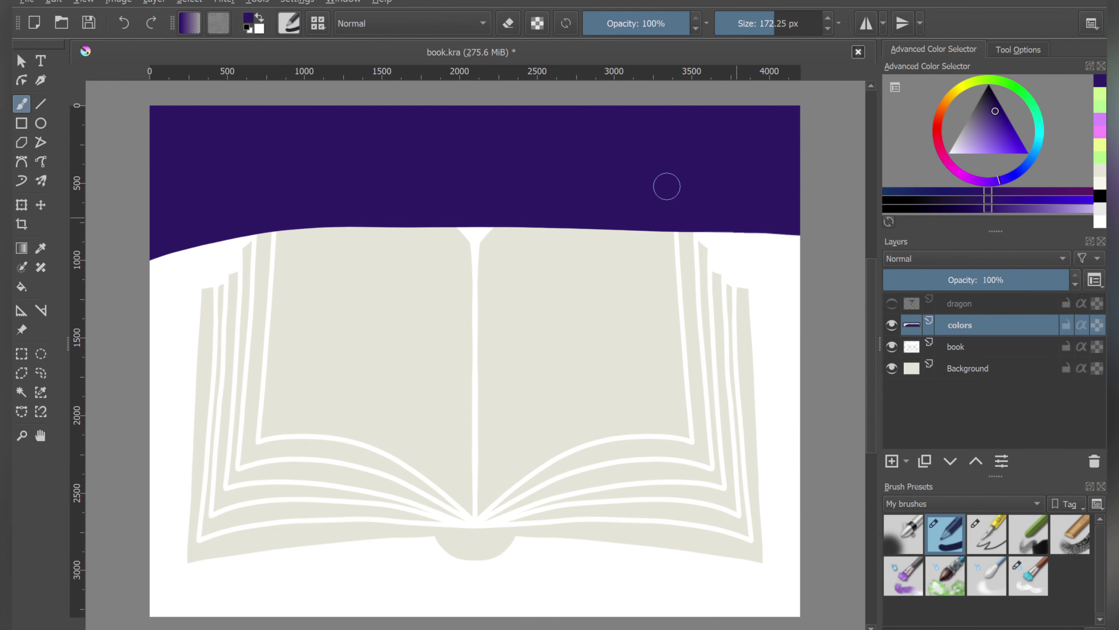
{"action": "key", "text": "l"}
{"action": "mouse_move", "coordinate": [230, 237]}
{"action": "left_mouse_down"}
{"action": "mouse_move", "coordinate": [799, 238]}
{"action": "mouse_move", "coordinate": [158, 286]}
{"action": "mouse_move", "coordinate": [571, 292]}
{"action": "mouse_move", "coordinate": [159, 374]}
{"action": "mouse_move", "coordinate": [799, 379]}
{"action": "mouse_move", "coordinate": [159, 445]}
{"action": "mouse_move", "coordinate": [799, 415]}
{"action": "mouse_move", "coordinate": [158, 502]}
{"action": "mouse_move", "coordinate": [831, 563]}
{"action": "mouse_move", "coordinate": [420, 580]}
{"action": "mouse_move", "coordinate": [153, 562]}
{"action": "left_mouse_up"}
{"action": "key", "text": "l"}
{"action": "key", "text": "l"}
{"action": "key", "text": "l"}
{"action": "key", "text": "l"}
{"action": "key", "text": "l"}
Step: Blend the purple bands together with a soft blending brush of about 342 px
{"action": "left_click", "coordinate": [1033, 583]}
{"action": "key", "text": "bracketright"}
{"action": "key", "text": "bracketright"}
{"action": "mouse_move", "coordinate": [793, 586]}
{"action": "left_mouse_down"}
{"action": "mouse_move", "coordinate": [199, 537]}
{"action": "mouse_move", "coordinate": [270, 400]}
{"action": "mouse_move", "coordinate": [795, 230]}
{"action": "mouse_move", "coordinate": [365, 181]}
{"action": "mouse_move", "coordinate": [555, 362]}
{"action": "mouse_move", "coordinate": [420, 563]}
{"action": "mouse_move", "coordinate": [754, 580]}
{"action": "mouse_move", "coordinate": [369, 462]}
{"action": "mouse_move", "coordinate": [308, 317]}
{"action": "mouse_move", "coordinate": [190, 465]}
{"action": "mouse_move", "coordinate": [752, 458]}
{"action": "mouse_move", "coordinate": [455, 195]}
{"action": "mouse_move", "coordinate": [460, 175]}
{"action": "mouse_move", "coordinate": [292, 241]}
{"action": "mouse_move", "coordinate": [736, 238]}
{"action": "mouse_move", "coordinate": [737, 200]}
{"action": "mouse_move", "coordinate": [133, 320]}
{"action": "mouse_move", "coordinate": [679, 388]}
{"action": "mouse_move", "coordinate": [750, 325]}
{"action": "mouse_move", "coordinate": [745, 238]}
{"action": "mouse_move", "coordinate": [407, 253]}
{"action": "mouse_move", "coordinate": [603, 398]}
{"action": "left_mouse_up"}
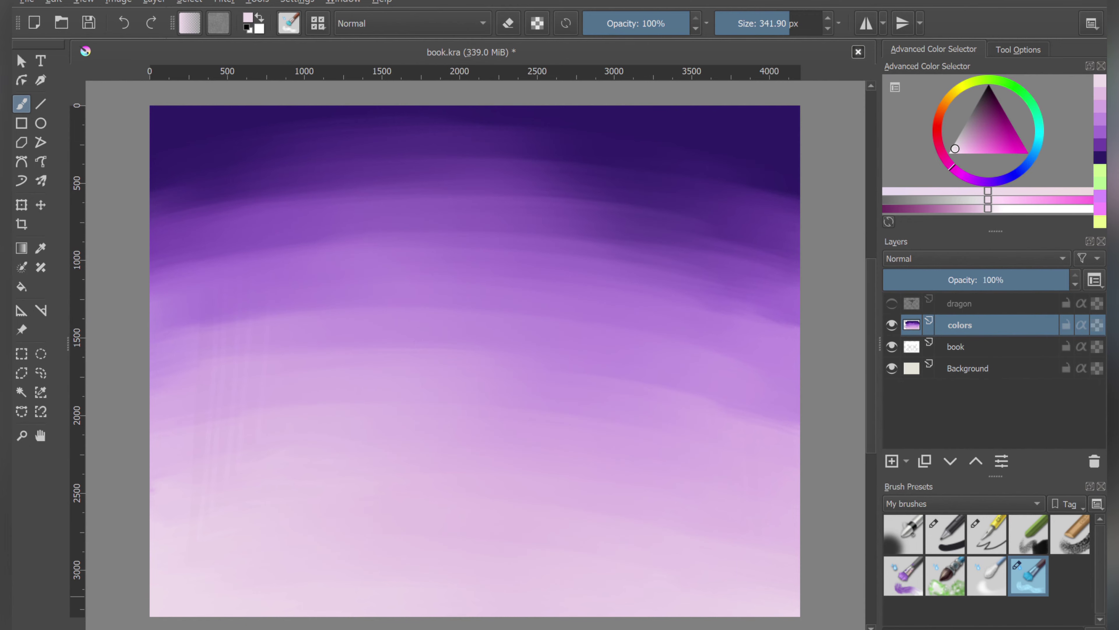
Step: Smooth the dark upper purple bands, pick a medium purple, and duplicate the sky as Copy of colors
{"action": "mouse_move", "coordinate": [245, 362]}
{"action": "left_mouse_down"}
{"action": "mouse_move", "coordinate": [258, 182]}
{"action": "mouse_move", "coordinate": [291, 279]}
{"action": "mouse_move", "coordinate": [280, 220]}
{"action": "left_mouse_up"}
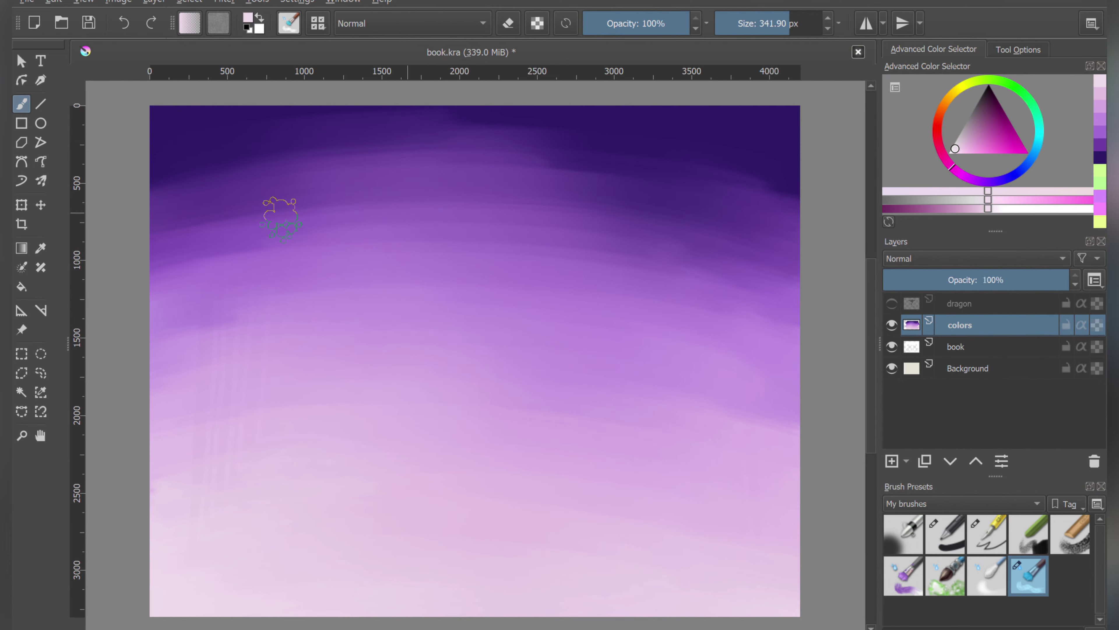
{"action": "left_click_drag", "start_coordinate": [158, 216], "coordinate": [433, 152]}
{"action": "left_click", "coordinate": [397, 247], "text": "ctrl"}
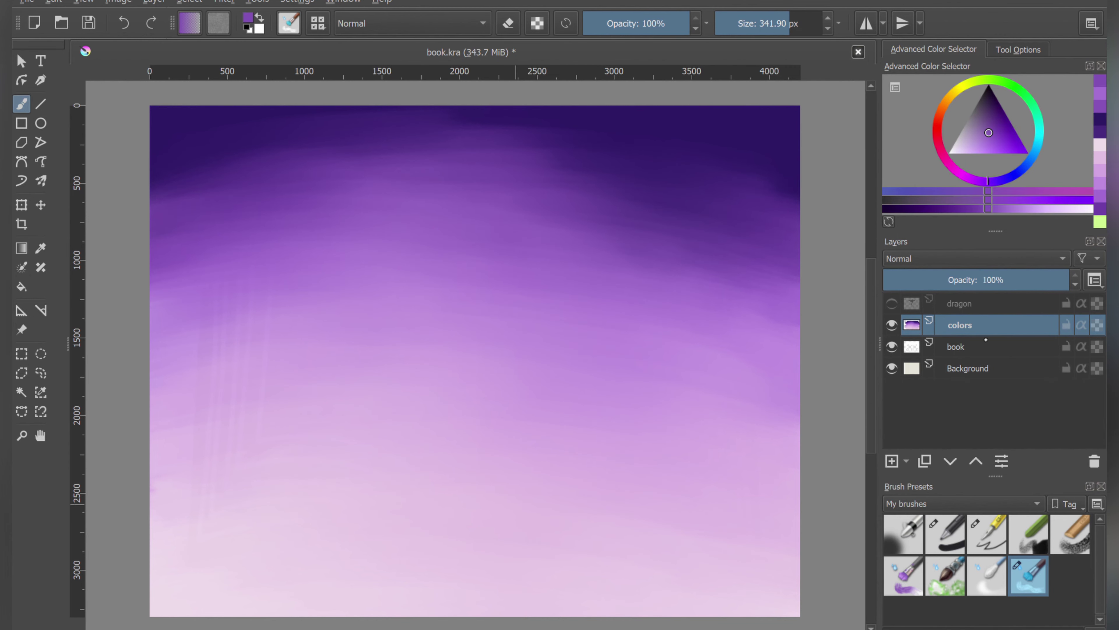
{"action": "key", "text": "ctrl+j"}
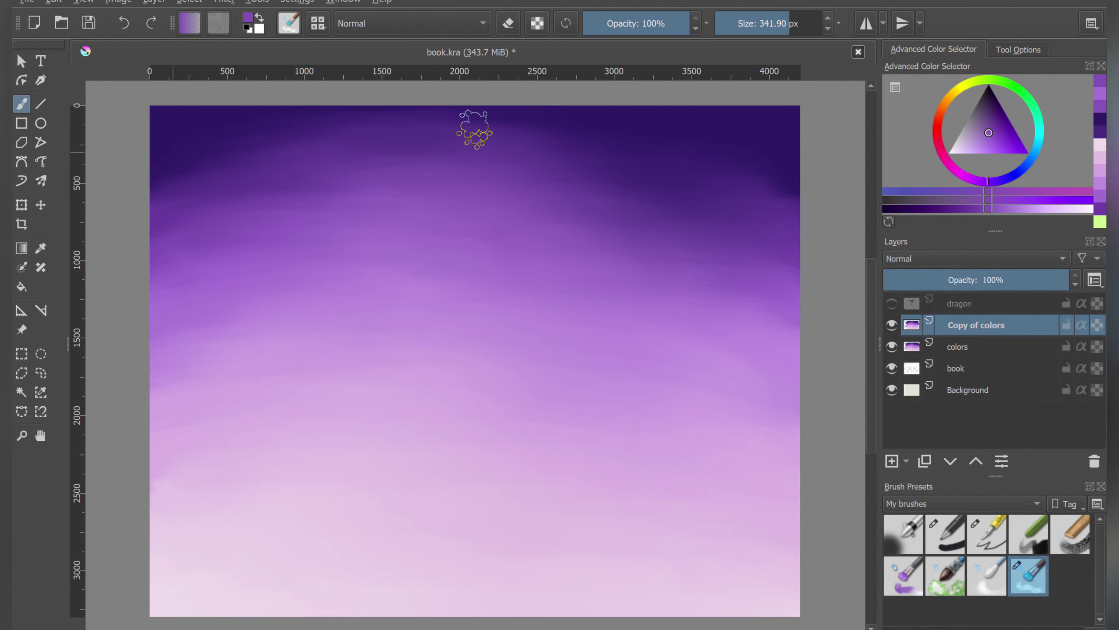
Step: Remove the sky copy, show the book at 10% above colors, and add Layer 14 in dark green
{"action": "left_click", "coordinate": [945, 533]}
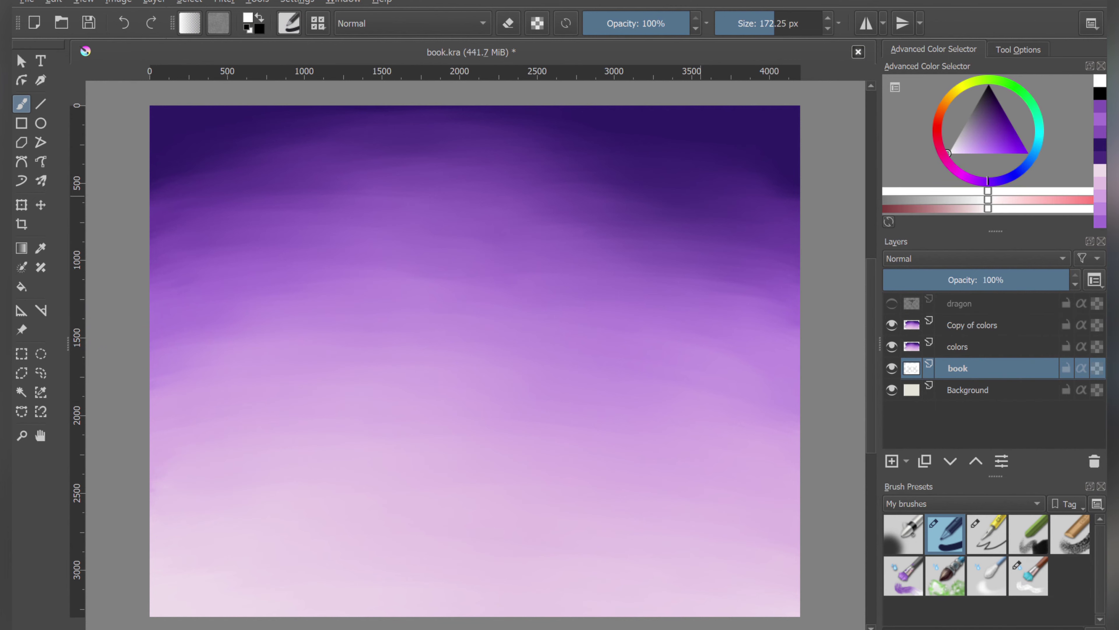
{"action": "key", "text": "ctrl+z"}
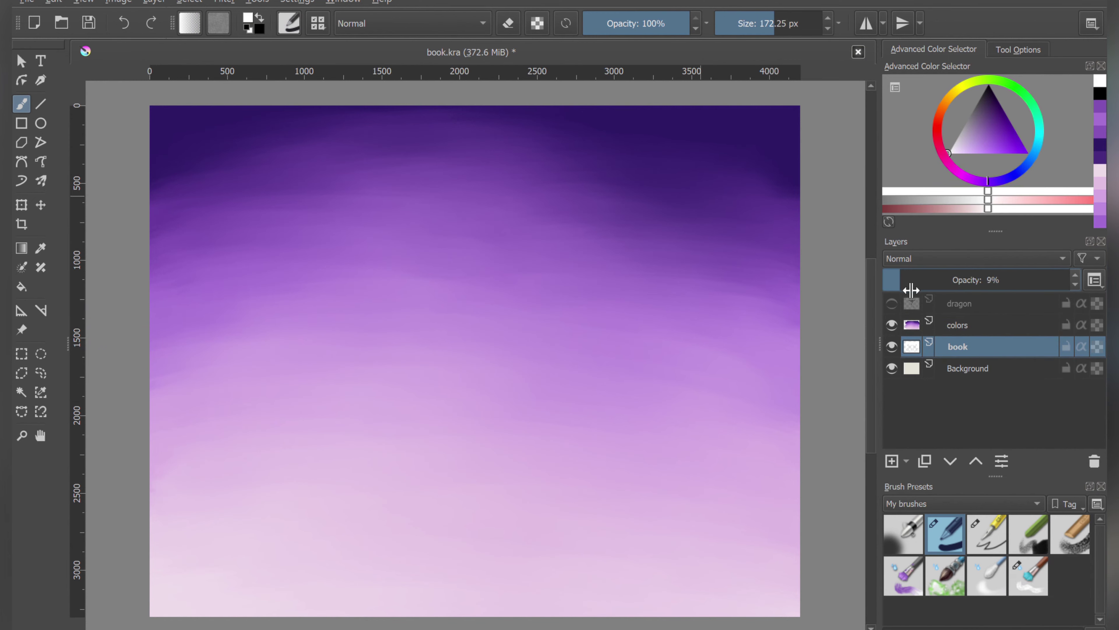
{"action": "left_click_drag", "start_coordinate": [911, 290], "coordinate": [913, 290]}
{"action": "key", "text": "ctrl+Page_Up"}
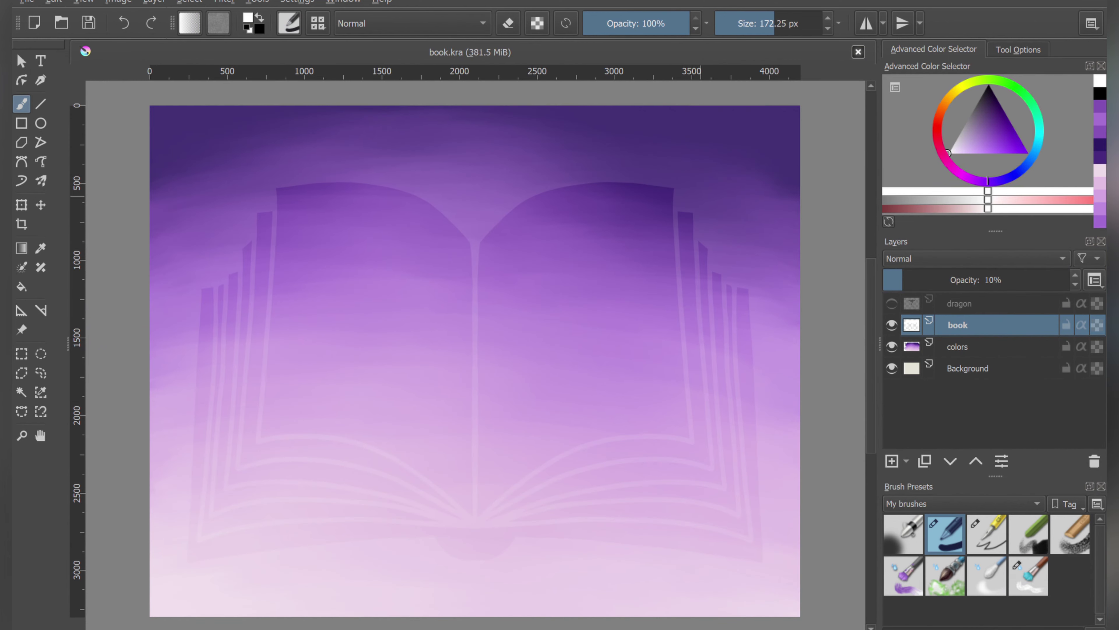
{"action": "key", "text": "Page_Down"}
{"action": "key", "text": "Insert"}
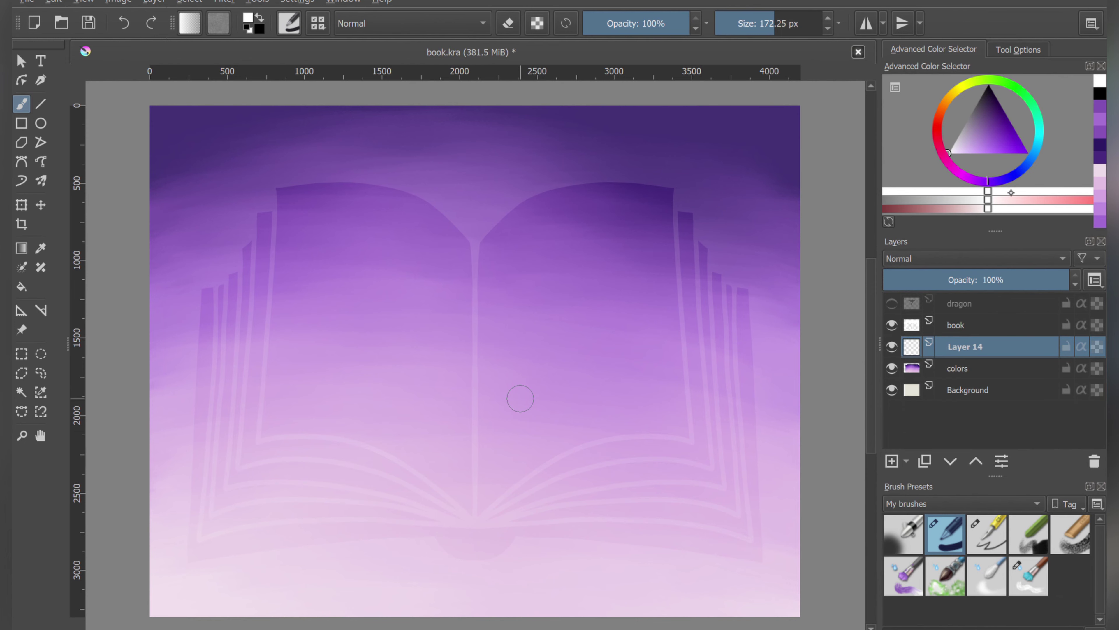
{"action": "left_click", "coordinate": [1002, 80]}
{"action": "left_click", "coordinate": [1001, 115]}
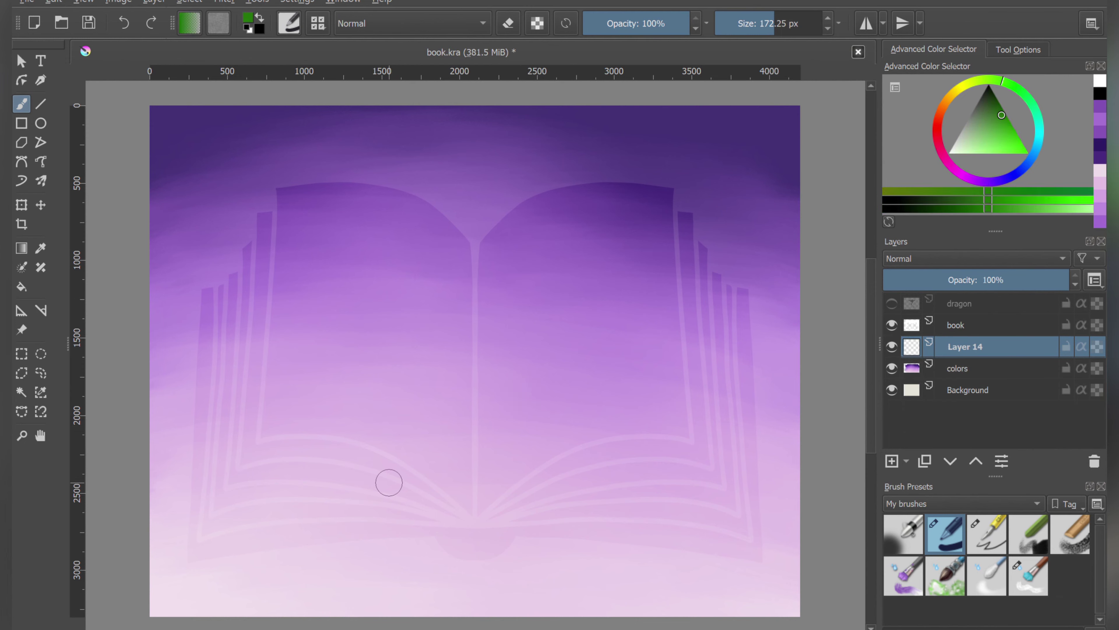
Step: Paint dark green hills on Layer 14 and a light green hill band on Layer 15
{"action": "mouse_move", "coordinate": [152, 501]}
{"action": "left_mouse_down"}
{"action": "mouse_move", "coordinate": [500, 504]}
{"action": "mouse_move", "coordinate": [443, 523]}
{"action": "mouse_move", "coordinate": [705, 567]}
{"action": "left_mouse_up"}
{"action": "key", "text": "Insert"}
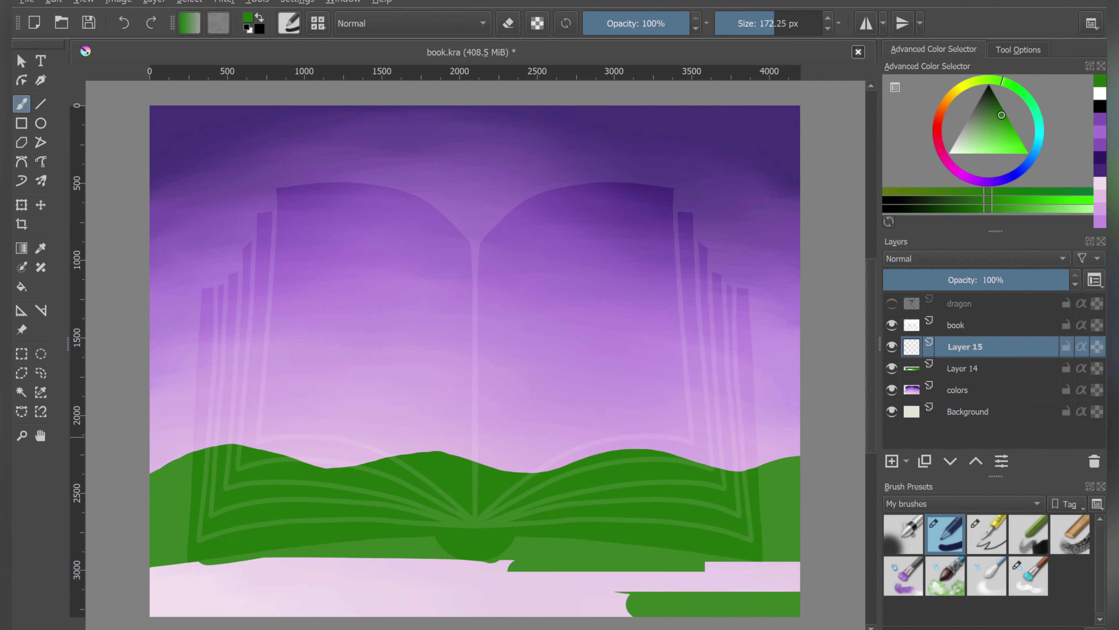
{"action": "left_click_drag", "start_coordinate": [1009, 124], "coordinate": [990, 135]}
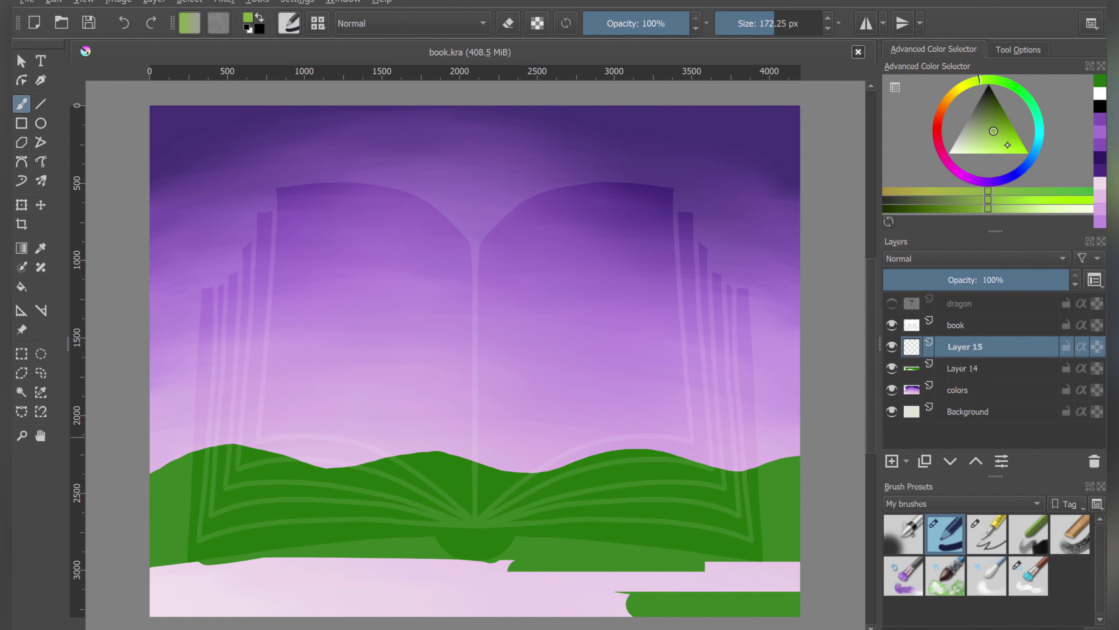
{"action": "left_click_drag", "start_coordinate": [154, 490], "coordinate": [827, 606]}
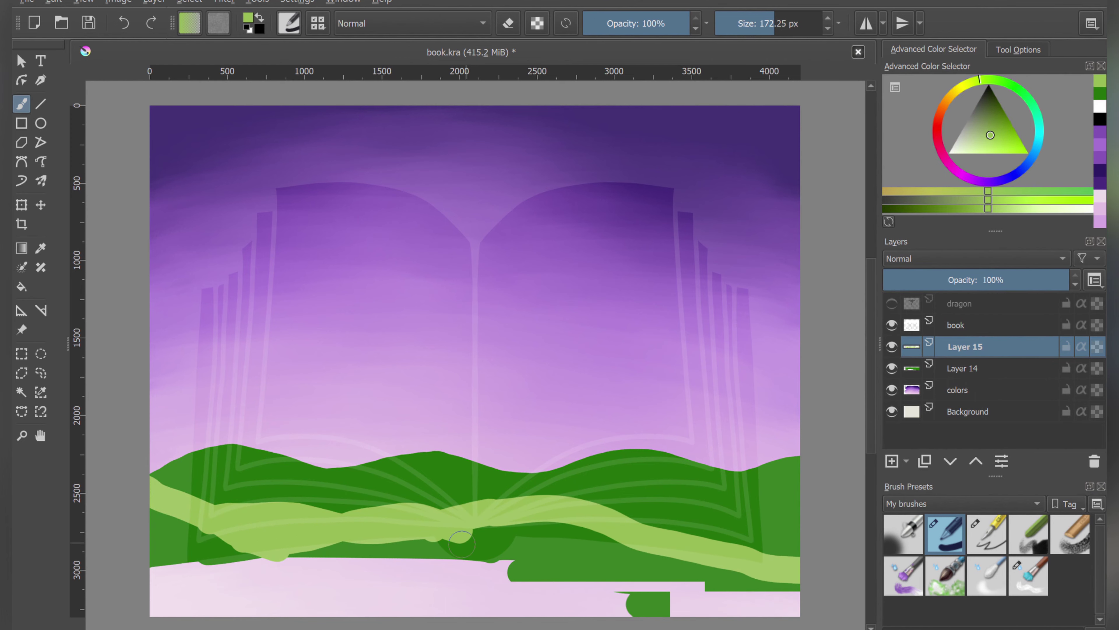
Step: Paint a pale yellow ground band along the bottom on a new Layer 16
{"action": "left_click", "coordinate": [974, 144]}
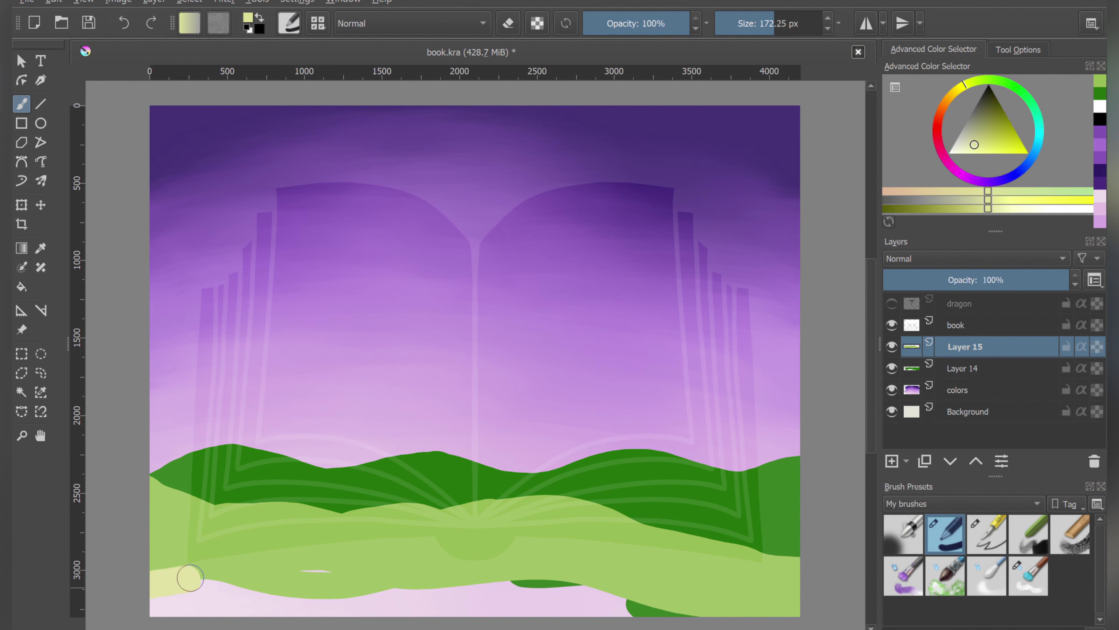
{"action": "key", "text": "Insert"}
{"action": "mouse_move", "coordinate": [158, 575]}
{"action": "left_mouse_down"}
{"action": "mouse_move", "coordinate": [342, 574]}
{"action": "mouse_move", "coordinate": [231, 603]}
{"action": "left_mouse_up"}
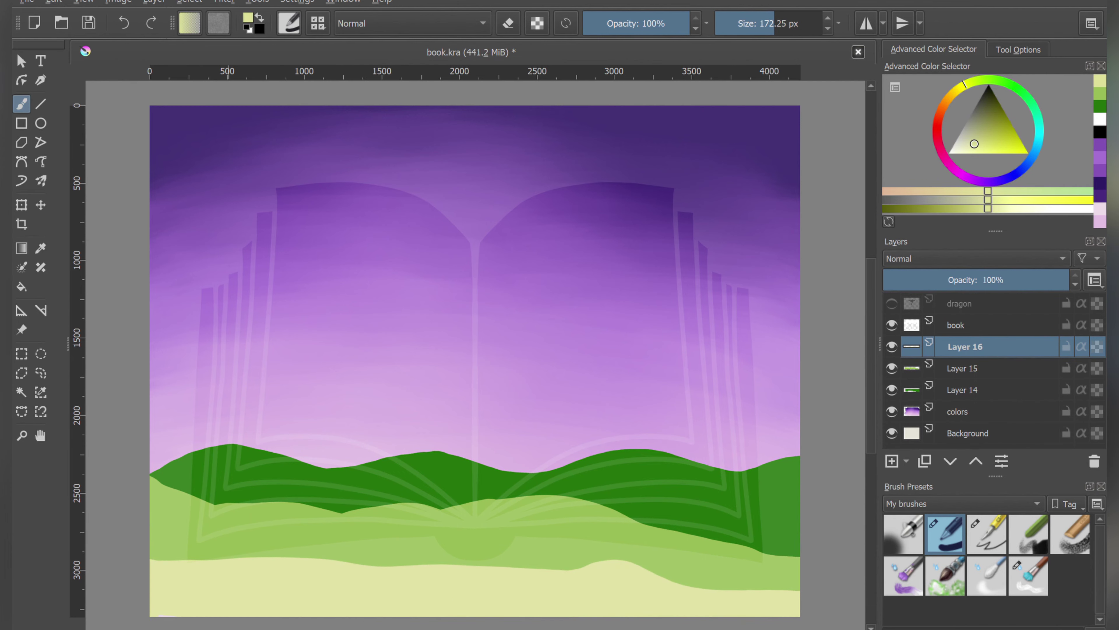
{"action": "left_click", "coordinate": [674, 472], "text": "ctrl"}
Step: With a 90 px watercolour brush, add dark green shading and pale green highlights to the Layer 14 hills
{"action": "left_click", "coordinate": [904, 576]}
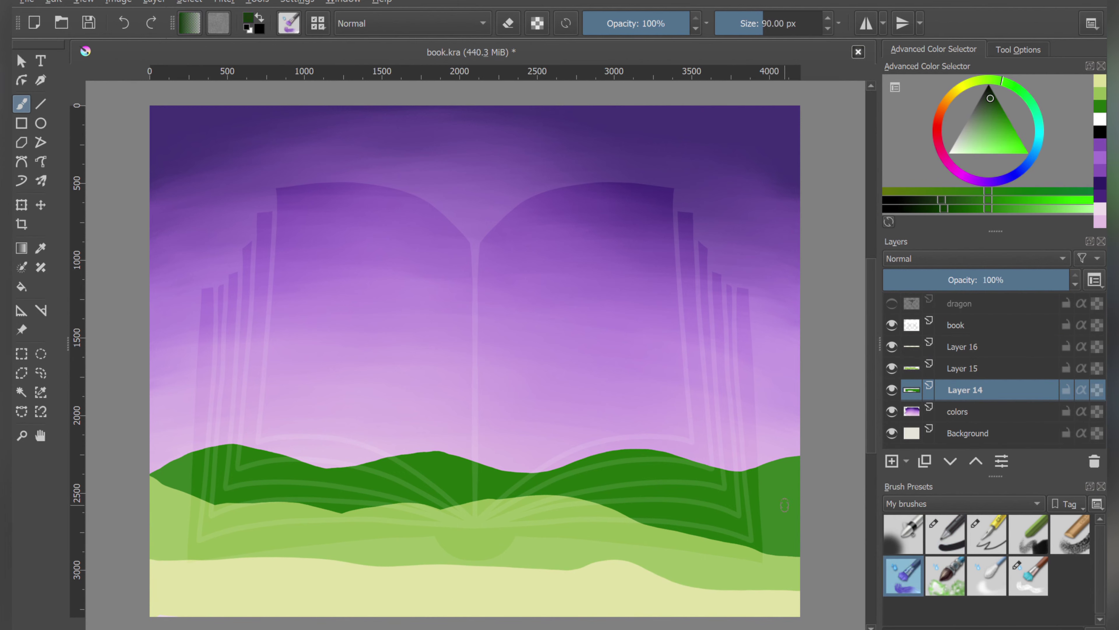
{"action": "mouse_move", "coordinate": [789, 468]}
{"action": "left_mouse_down"}
{"action": "mouse_move", "coordinate": [687, 498]}
{"action": "mouse_move", "coordinate": [789, 477]}
{"action": "mouse_move", "coordinate": [622, 459]}
{"action": "mouse_move", "coordinate": [309, 479]}
{"action": "mouse_move", "coordinate": [185, 454]}
{"action": "mouse_move", "coordinate": [370, 489]}
{"action": "left_mouse_up"}
{"action": "left_click_drag", "start_coordinate": [577, 472], "coordinate": [798, 507]}
{"action": "left_click_drag", "start_coordinate": [994, 155], "coordinate": [972, 145]}
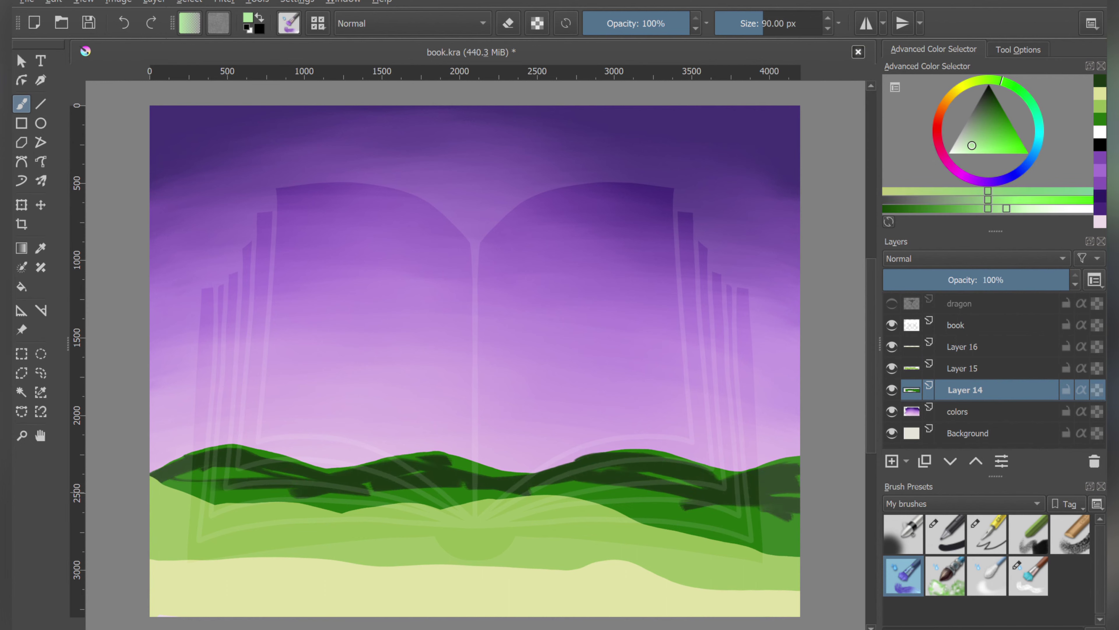
{"action": "mouse_move", "coordinate": [794, 512]}
{"action": "left_mouse_down"}
{"action": "mouse_move", "coordinate": [631, 489]}
{"action": "mouse_move", "coordinate": [172, 474]}
{"action": "left_mouse_up"}
Step: Streak dark olive and pale greyish-green strokes across the lower hills on Layer 15
{"action": "left_click", "coordinate": [683, 577], "text": "ctrl"}
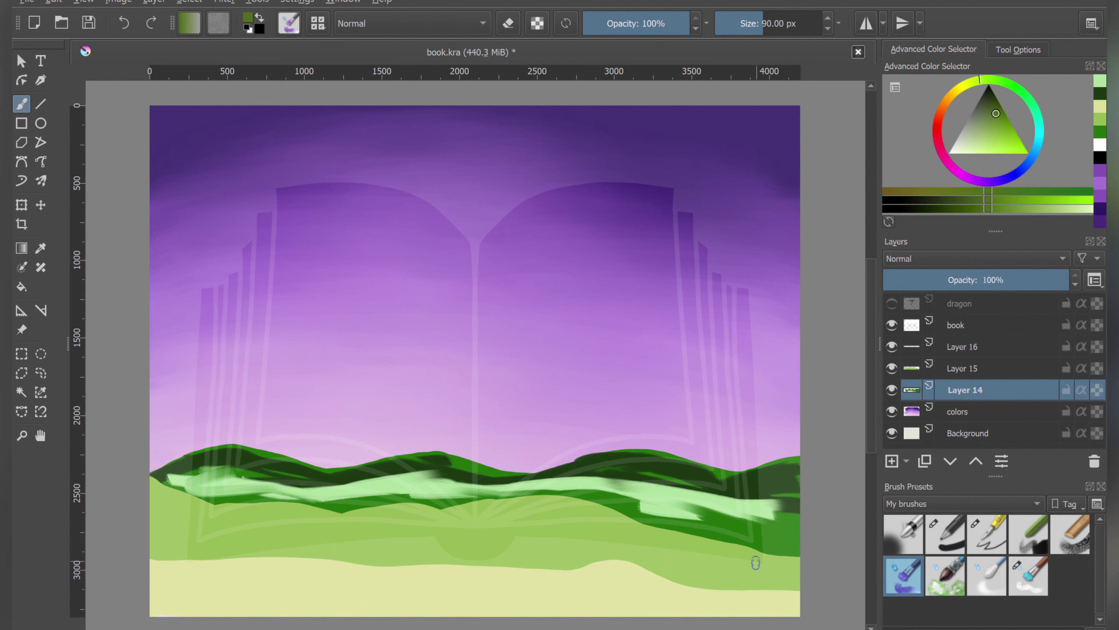
{"action": "key", "text": "Page_Up"}
{"action": "mouse_move", "coordinate": [789, 573]}
{"action": "left_mouse_down"}
{"action": "mouse_move", "coordinate": [264, 521]}
{"action": "mouse_move", "coordinate": [154, 498]}
{"action": "left_mouse_up"}
{"action": "left_click_drag", "start_coordinate": [189, 525], "coordinate": [475, 532]}
{"action": "left_click", "coordinate": [564, 547], "text": "ctrl"}
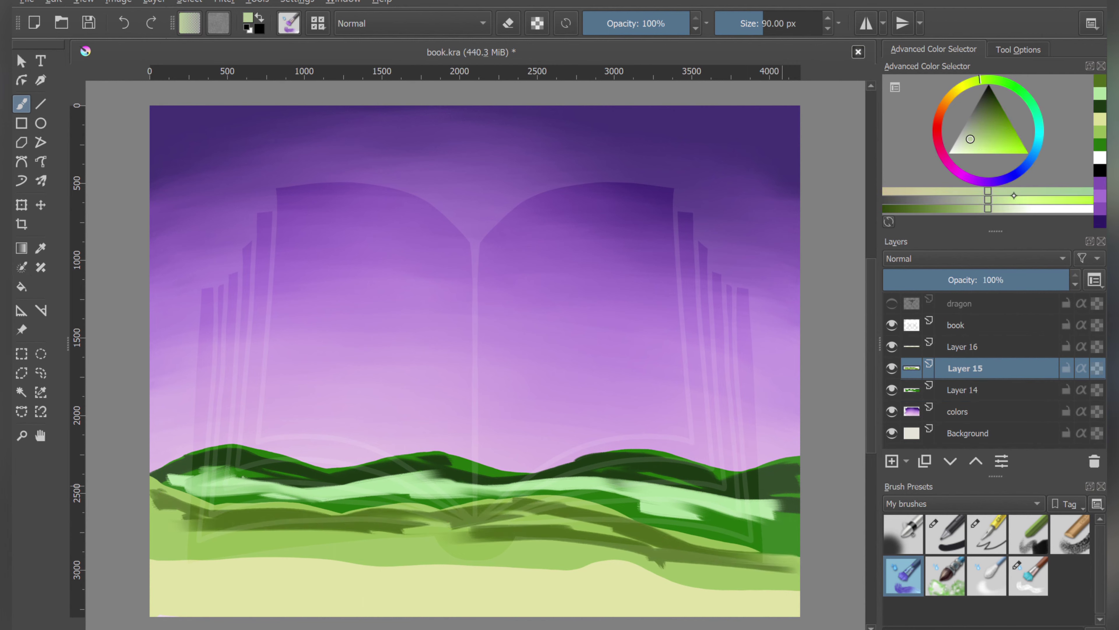
{"action": "left_click_drag", "start_coordinate": [598, 551], "coordinate": [419, 551]}
{"action": "left_click_drag", "start_coordinate": [793, 582], "coordinate": [573, 551]}
{"action": "left_click_drag", "start_coordinate": [573, 529], "coordinate": [176, 533]}
{"action": "left_click_drag", "start_coordinate": [265, 551], "coordinate": [480, 556]}
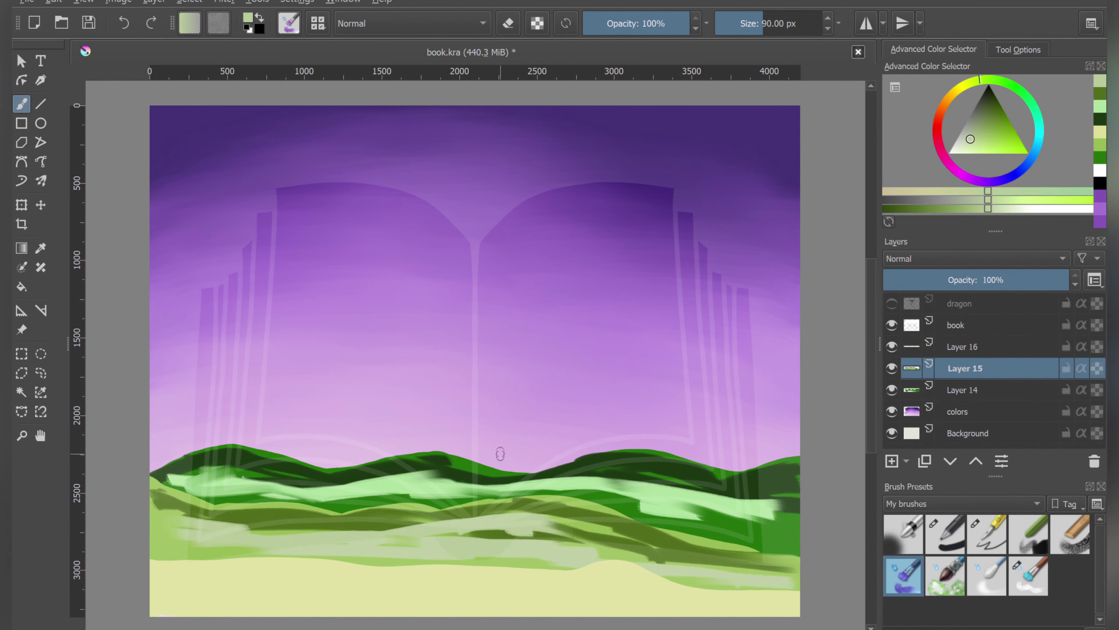
Step: Paint dark green, olive and pale cream strokes along the Layer 16 foreground
{"action": "key", "text": "Page_Up"}
{"action": "left_click", "coordinate": [501, 467], "text": "ctrl"}
{"action": "mouse_move", "coordinate": [775, 600]}
{"action": "left_mouse_down"}
{"action": "mouse_move", "coordinate": [501, 594]}
{"action": "mouse_move", "coordinate": [620, 581]}
{"action": "mouse_move", "coordinate": [793, 596]}
{"action": "left_mouse_up"}
{"action": "left_click", "coordinate": [501, 591], "text": "ctrl"}
{"action": "mouse_move", "coordinate": [793, 595]}
{"action": "left_mouse_down"}
{"action": "mouse_move", "coordinate": [150, 582]}
{"action": "mouse_move", "coordinate": [574, 600]}
{"action": "mouse_move", "coordinate": [153, 599]}
{"action": "left_mouse_up"}
{"action": "left_click", "coordinate": [163, 613], "text": "ctrl"}
{"action": "left_click_drag", "start_coordinate": [518, 604], "coordinate": [624, 604]}
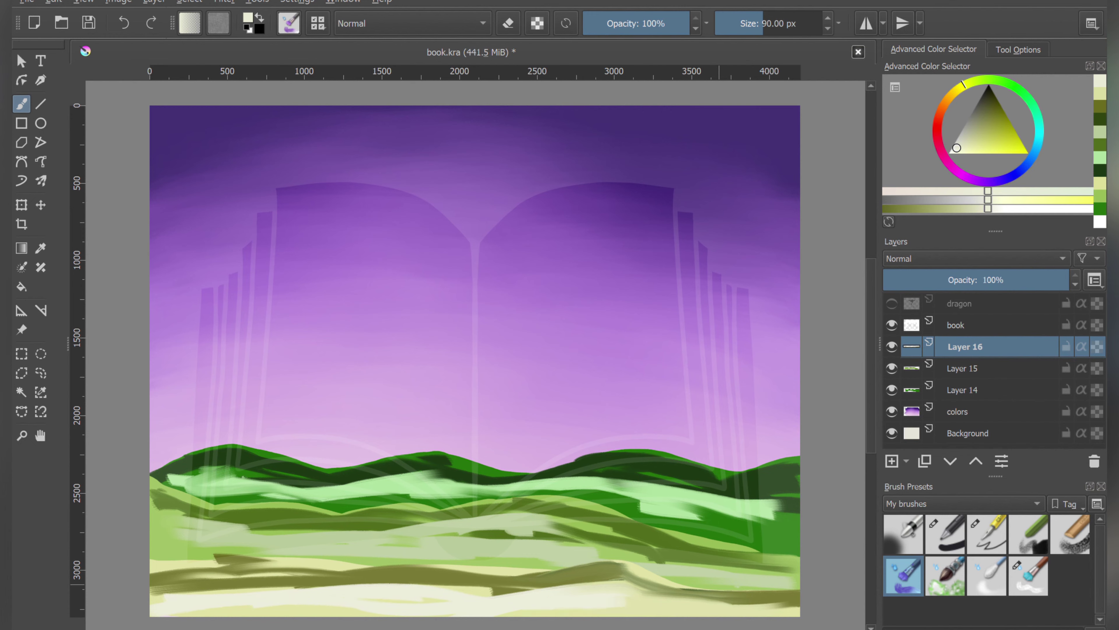
{"action": "mouse_move", "coordinate": [279, 610]}
{"action": "left_mouse_down"}
{"action": "mouse_move", "coordinate": [392, 595]}
{"action": "mouse_move", "coordinate": [784, 602]}
{"action": "left_mouse_up"}
Step: Smudge the right and middle-right green hills on Layer 14 with the blending brush
{"action": "key", "text": "Page_Down"}
{"action": "key", "text": "Page_Down"}
{"action": "key", "text": "/"}
{"action": "left_click_drag", "start_coordinate": [800, 498], "coordinate": [656, 511]}
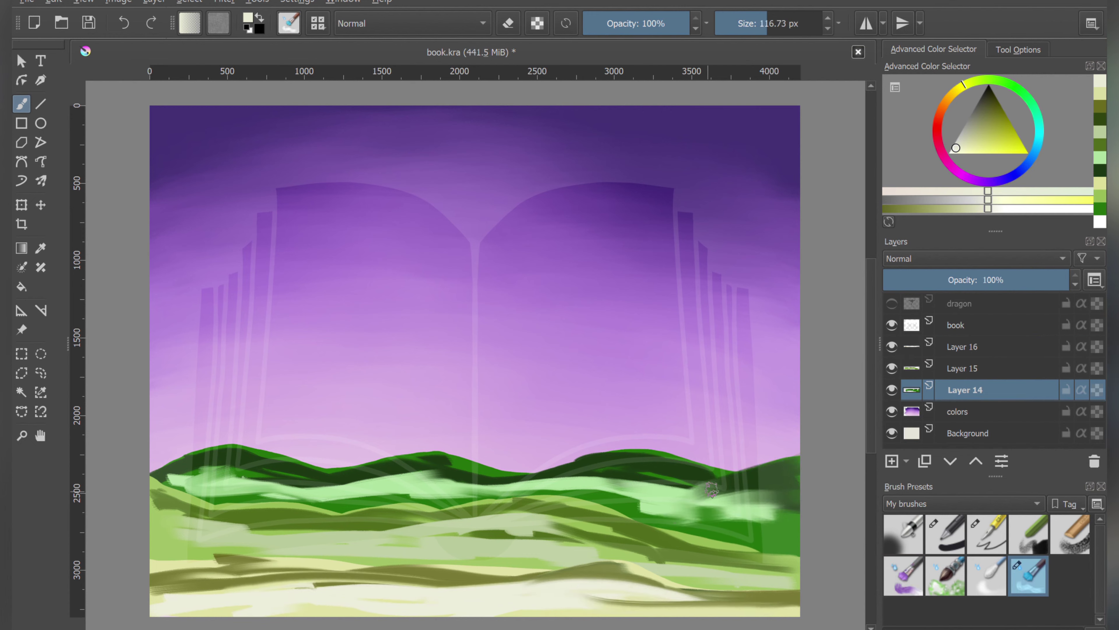
{"action": "mouse_move", "coordinate": [800, 467]}
{"action": "left_mouse_down"}
{"action": "mouse_move", "coordinate": [687, 494]}
{"action": "mouse_move", "coordinate": [691, 529]}
{"action": "left_mouse_up"}
{"action": "left_click_drag", "start_coordinate": [657, 476], "coordinate": [489, 489]}
{"action": "mouse_move", "coordinate": [692, 463]}
{"action": "left_mouse_down"}
{"action": "mouse_move", "coordinate": [472, 481]}
{"action": "mouse_move", "coordinate": [608, 472]}
{"action": "left_mouse_up"}
{"action": "mouse_move", "coordinate": [670, 489]}
{"action": "left_mouse_down"}
{"action": "mouse_move", "coordinate": [622, 475]}
{"action": "mouse_move", "coordinate": [498, 489]}
{"action": "left_mouse_up"}
Step: Blend the middle and left green hills on Layer 14 into smooth gradients
{"action": "left_click_drag", "start_coordinate": [701, 454], "coordinate": [551, 476]}
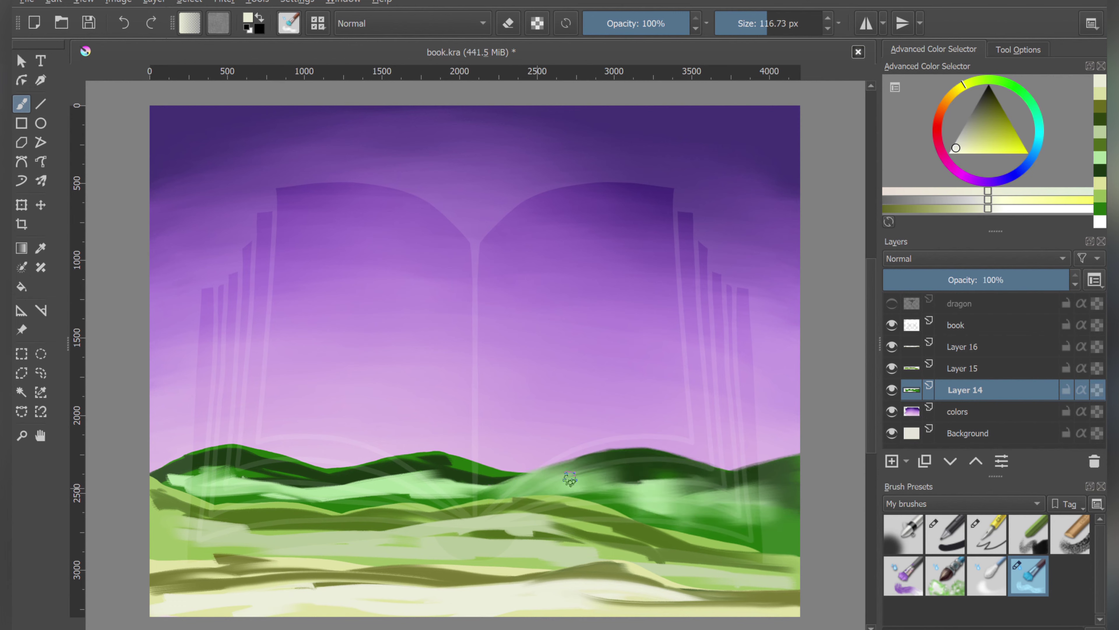
{"action": "left_click_drag", "start_coordinate": [679, 478], "coordinate": [551, 485]}
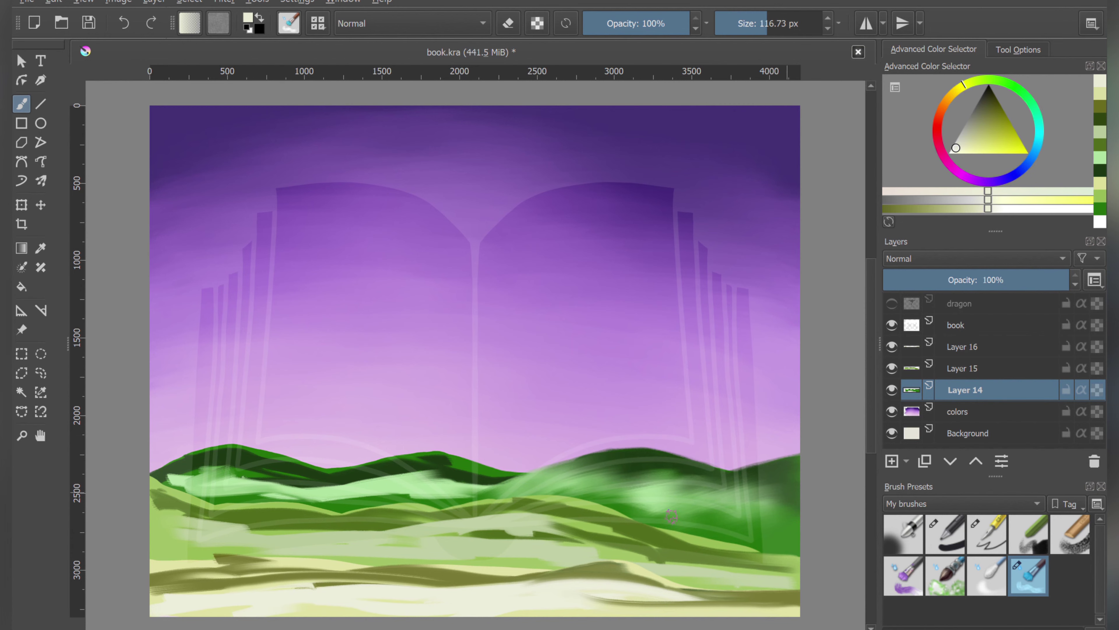
{"action": "left_click_drag", "start_coordinate": [388, 479], "coordinate": [304, 481]}
{"action": "left_click_drag", "start_coordinate": [441, 474], "coordinate": [511, 486]}
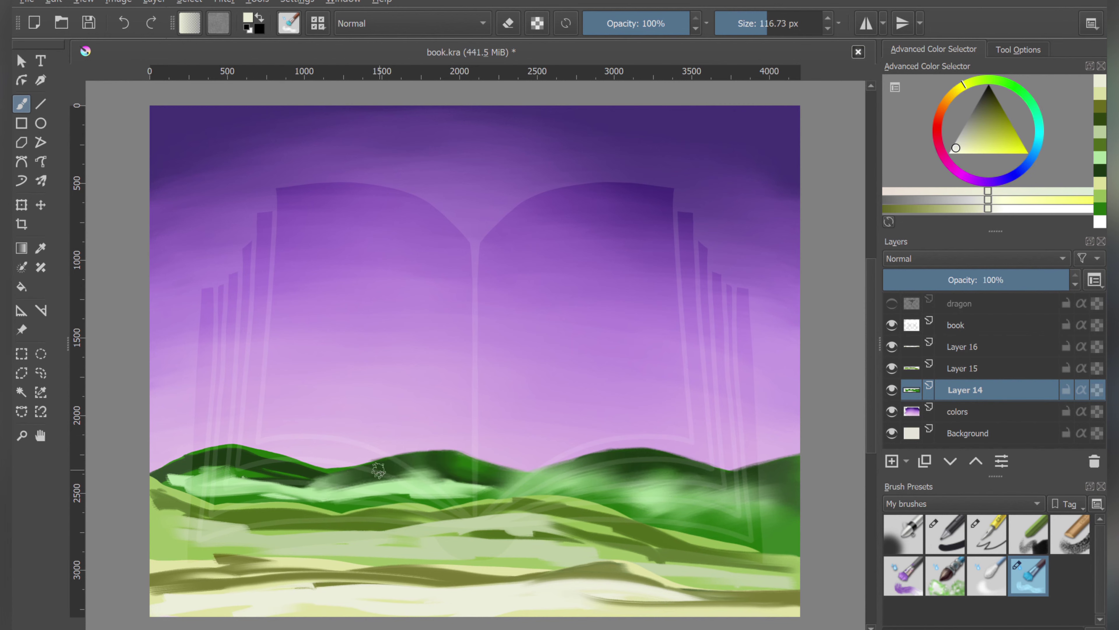
{"action": "mouse_move", "coordinate": [379, 471]}
{"action": "left_mouse_down"}
{"action": "mouse_move", "coordinate": [304, 483]}
{"action": "mouse_move", "coordinate": [498, 481]}
{"action": "mouse_move", "coordinate": [339, 494]}
{"action": "left_mouse_up"}
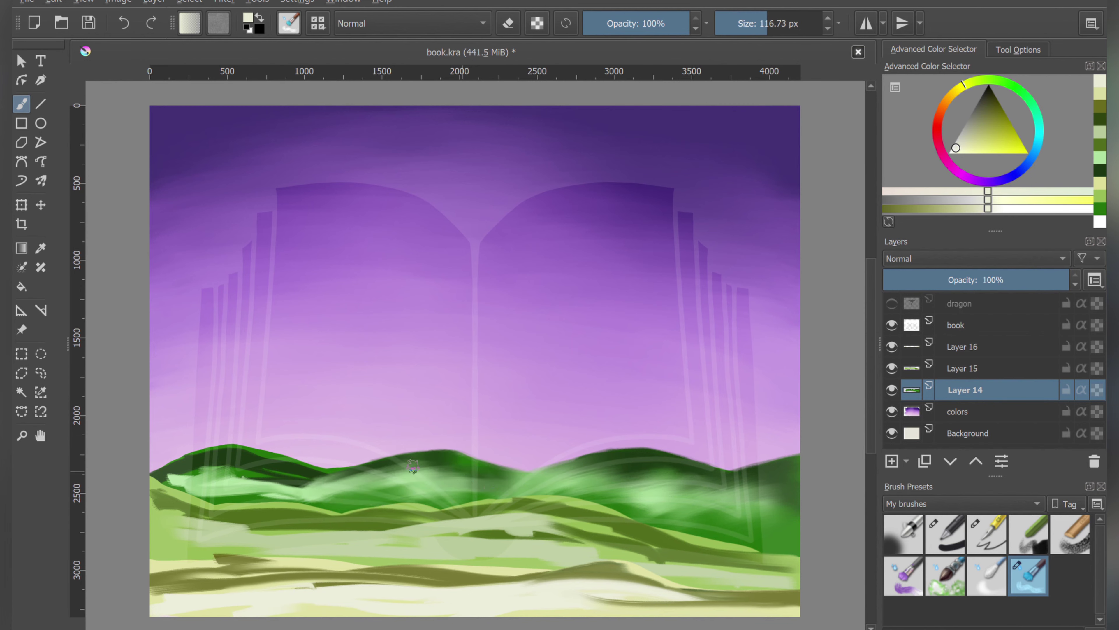
{"action": "mouse_move", "coordinate": [227, 471]}
{"action": "left_mouse_down"}
{"action": "mouse_move", "coordinate": [154, 458]}
{"action": "mouse_move", "coordinate": [335, 463]}
{"action": "mouse_move", "coordinate": [188, 482]}
{"action": "mouse_move", "coordinate": [309, 479]}
{"action": "mouse_move", "coordinate": [237, 470]}
{"action": "mouse_move", "coordinate": [406, 482]}
{"action": "left_mouse_up"}
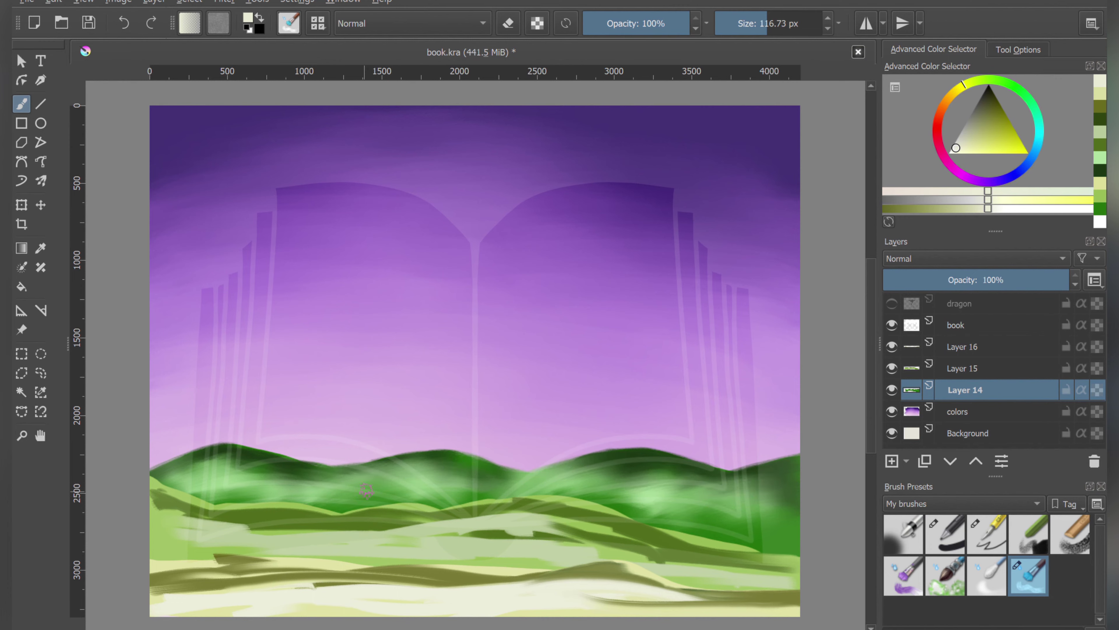
Step: Smudge the light-green hill band on Layer 15 across its full width
{"action": "key", "text": "Page_Up"}
{"action": "left_click_drag", "start_coordinate": [441, 514], "coordinate": [604, 507]}
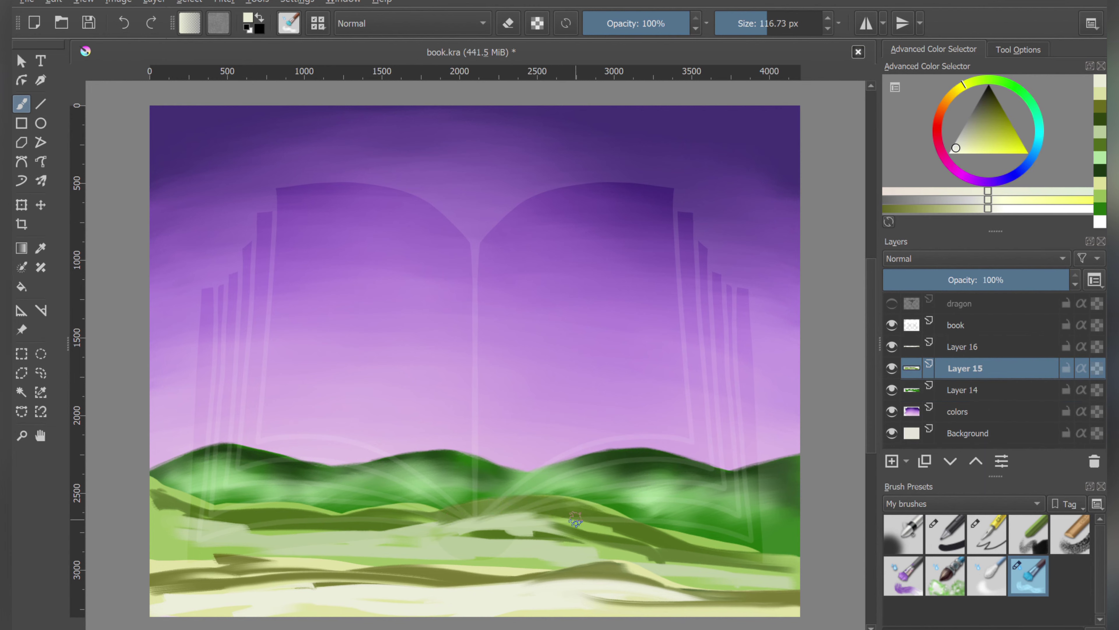
{"action": "mouse_move", "coordinate": [652, 538]}
{"action": "left_mouse_down"}
{"action": "mouse_move", "coordinate": [793, 573]}
{"action": "mouse_move", "coordinate": [423, 511]}
{"action": "mouse_move", "coordinate": [362, 532]}
{"action": "mouse_move", "coordinate": [620, 547]}
{"action": "left_mouse_up"}
{"action": "mouse_move", "coordinate": [450, 528]}
{"action": "left_mouse_down"}
{"action": "mouse_move", "coordinate": [340, 556]}
{"action": "mouse_move", "coordinate": [176, 529]}
{"action": "mouse_move", "coordinate": [158, 485]}
{"action": "mouse_move", "coordinate": [354, 516]}
{"action": "mouse_move", "coordinate": [247, 527]}
{"action": "mouse_move", "coordinate": [201, 555]}
{"action": "left_mouse_up"}
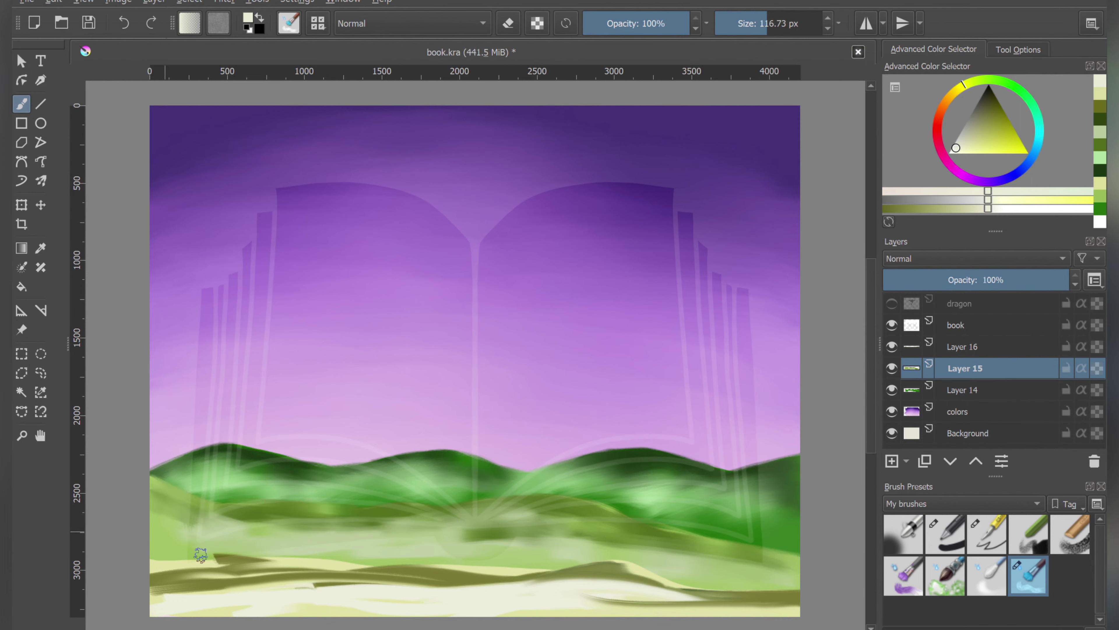
{"action": "left_click_drag", "start_coordinate": [518, 537], "coordinate": [790, 570]}
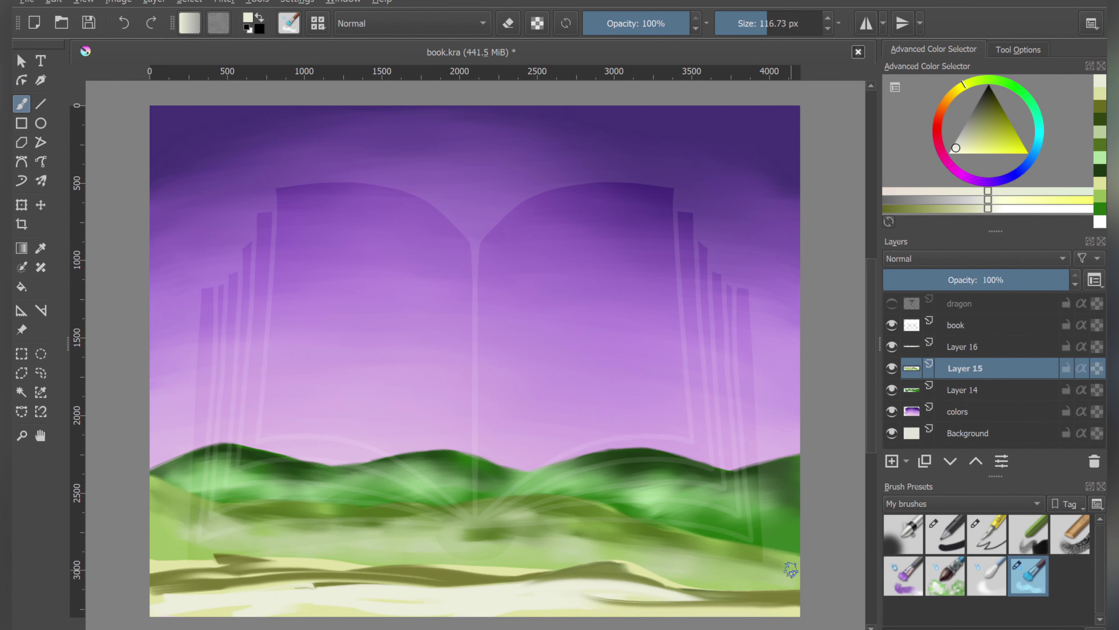
Step: Blend the olive and light bottom bands on Layer 16 out to the left edge
{"action": "left_click", "coordinate": [965, 346]}
{"action": "mouse_move", "coordinate": [177, 569]}
{"action": "left_mouse_down"}
{"action": "mouse_move", "coordinate": [325, 565]}
{"action": "mouse_move", "coordinate": [370, 588]}
{"action": "mouse_move", "coordinate": [221, 591]}
{"action": "mouse_move", "coordinate": [530, 577]}
{"action": "mouse_move", "coordinate": [447, 564]}
{"action": "left_mouse_up"}
{"action": "mouse_move", "coordinate": [509, 590]}
{"action": "left_mouse_down"}
{"action": "mouse_move", "coordinate": [793, 591]}
{"action": "mouse_move", "coordinate": [476, 577]}
{"action": "mouse_move", "coordinate": [660, 610]}
{"action": "mouse_move", "coordinate": [350, 592]}
{"action": "mouse_move", "coordinate": [556, 572]}
{"action": "left_mouse_up"}
{"action": "left_click_drag", "start_coordinate": [681, 582], "coordinate": [159, 581]}
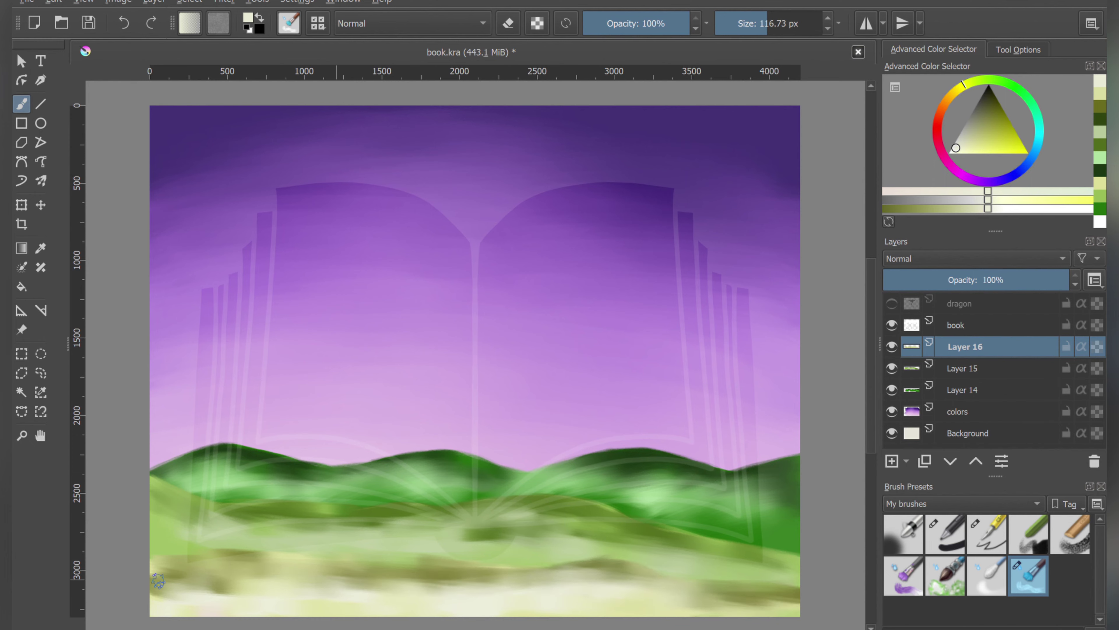
{"action": "key", "text": "Page_Down"}
{"action": "key", "text": "Page_Down"}
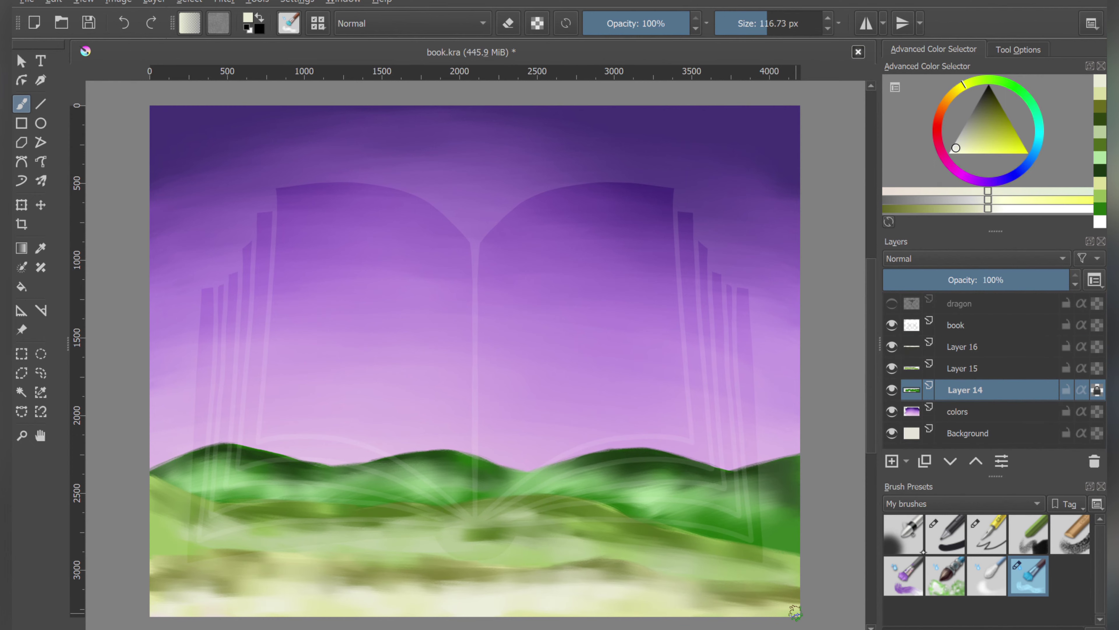
Step: Repaint the hills on Layers 14 and 15 with light and darker saturated green strokes
{"action": "key", "text": "/"}
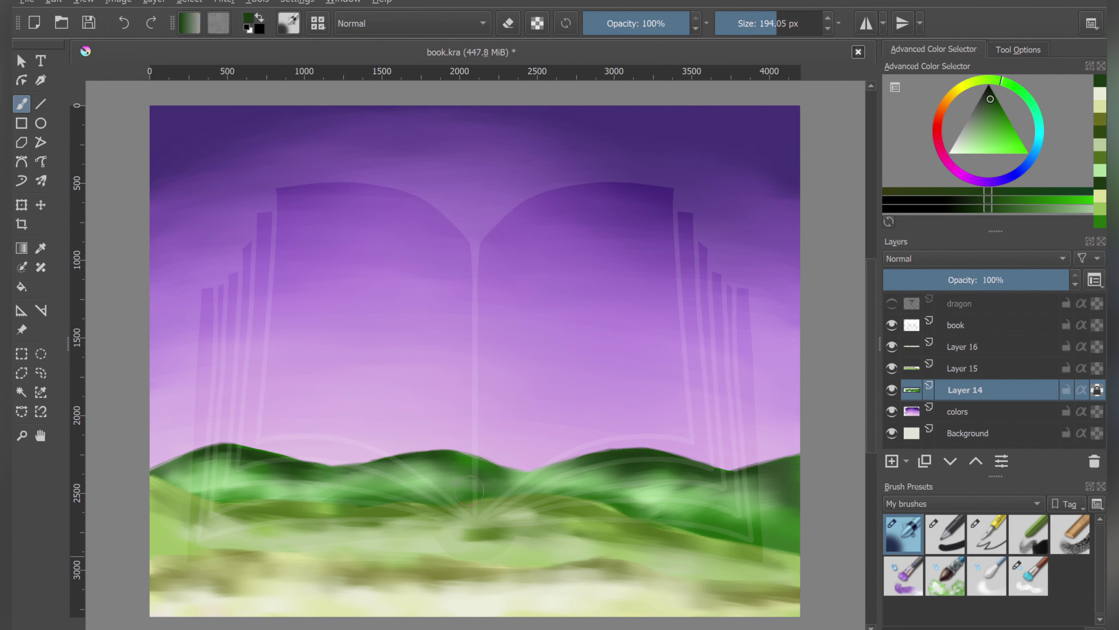
{"action": "left_click_drag", "start_coordinate": [469, 490], "coordinate": [705, 529]}
{"action": "key", "text": "Page_Up"}
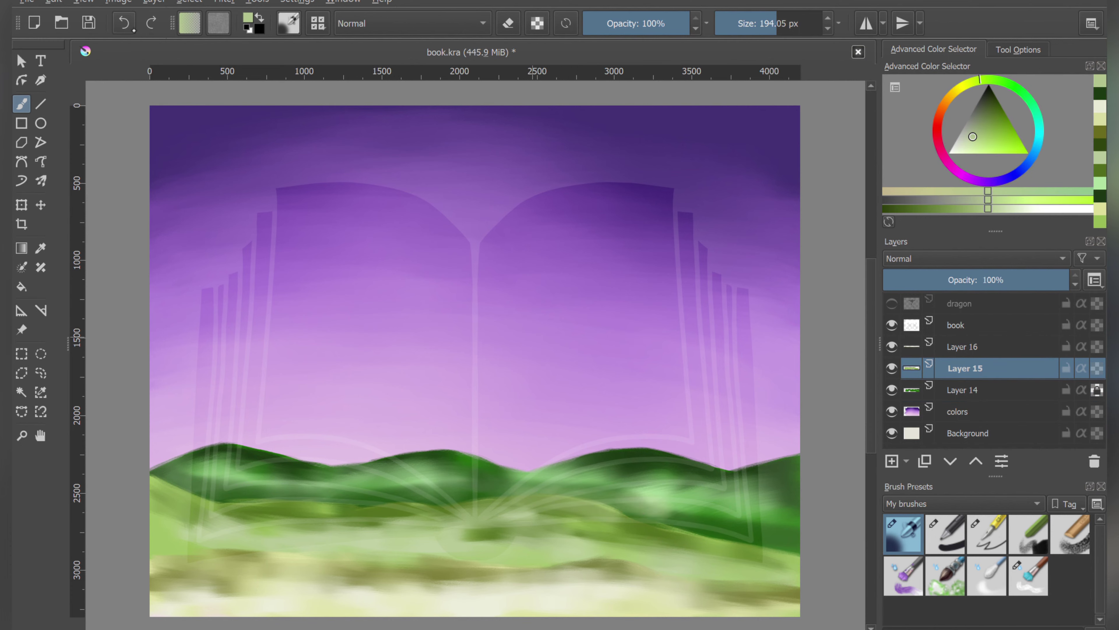
{"action": "left_click_drag", "start_coordinate": [568, 507], "coordinate": [159, 502]}
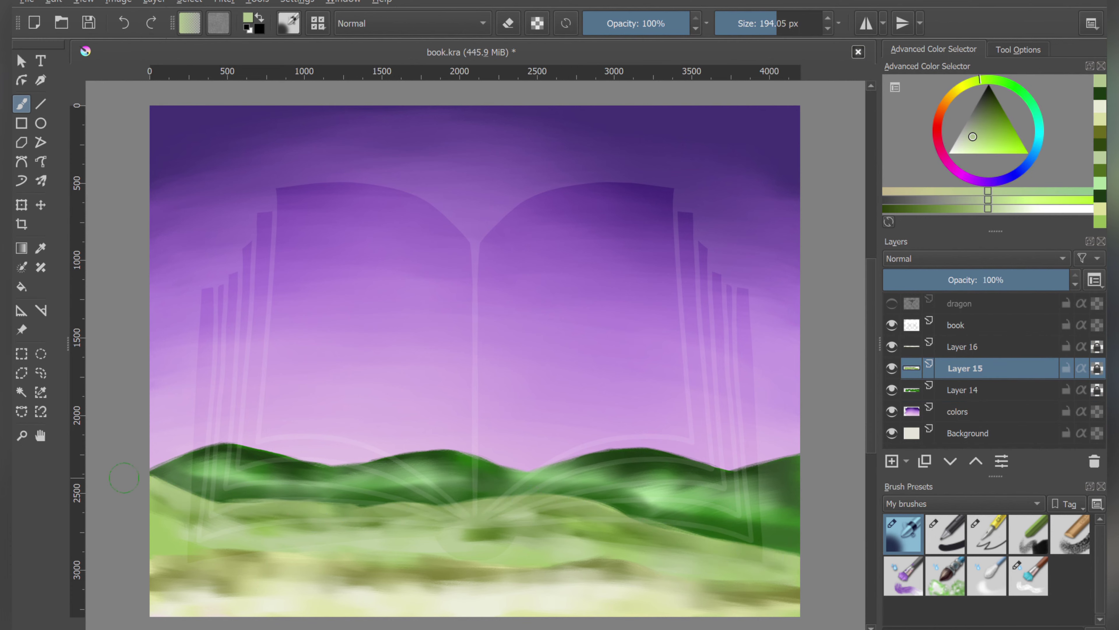
{"action": "key", "text": "k"}
{"action": "left_click_drag", "start_coordinate": [705, 573], "coordinate": [186, 550]}
{"action": "mouse_move", "coordinate": [401, 582]}
{"action": "left_mouse_down"}
{"action": "mouse_move", "coordinate": [793, 587]}
{"action": "mouse_move", "coordinate": [154, 600]}
{"action": "left_mouse_up"}
Step: Blend the hills at 172 px, brighten the pale foreground band, and add Layer 17
{"action": "key", "text": "Page_Down"}
{"action": "key", "text": "bracketright"}
{"action": "mouse_move", "coordinate": [785, 524]}
{"action": "left_mouse_down"}
{"action": "mouse_move", "coordinate": [705, 498]}
{"action": "mouse_move", "coordinate": [652, 458]}
{"action": "mouse_move", "coordinate": [617, 494]}
{"action": "left_mouse_up"}
{"action": "left_click_drag", "start_coordinate": [483, 477], "coordinate": [209, 471]}
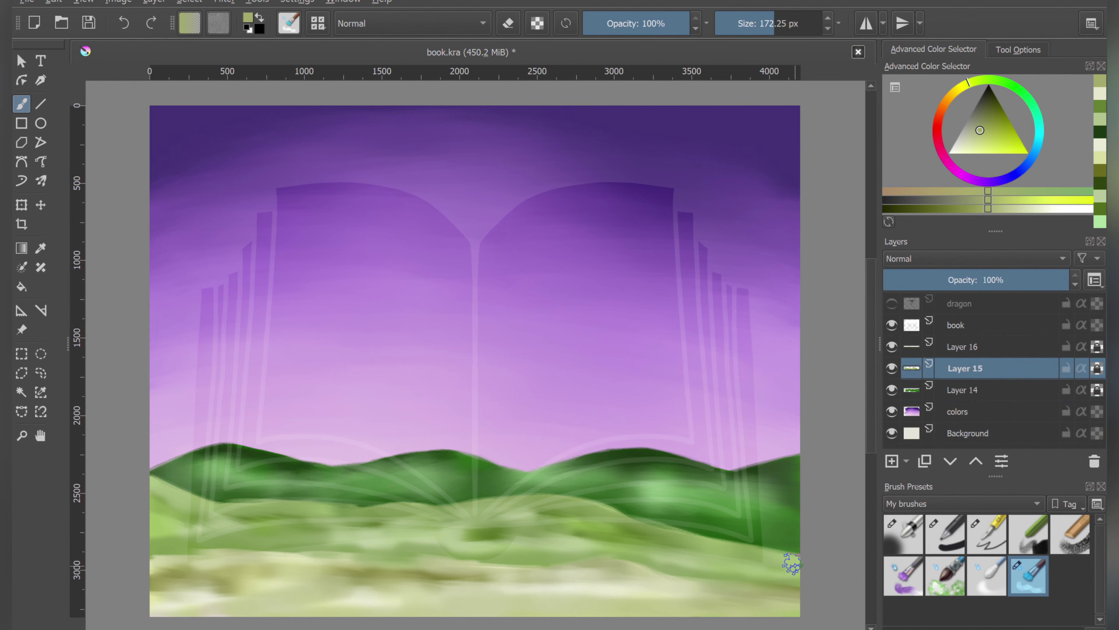
{"action": "key", "text": "Page_Up"}
{"action": "key", "text": "Page_Up"}
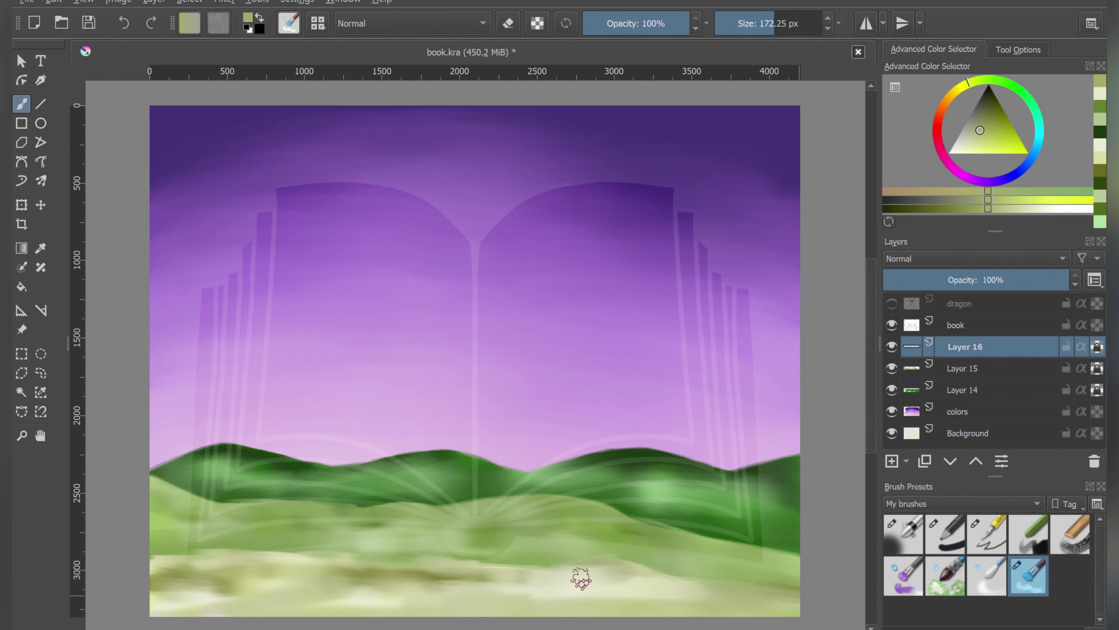
{"action": "mouse_move", "coordinate": [480, 594]}
{"action": "left_mouse_down"}
{"action": "mouse_move", "coordinate": [503, 582]}
{"action": "mouse_move", "coordinate": [152, 583]}
{"action": "left_mouse_up"}
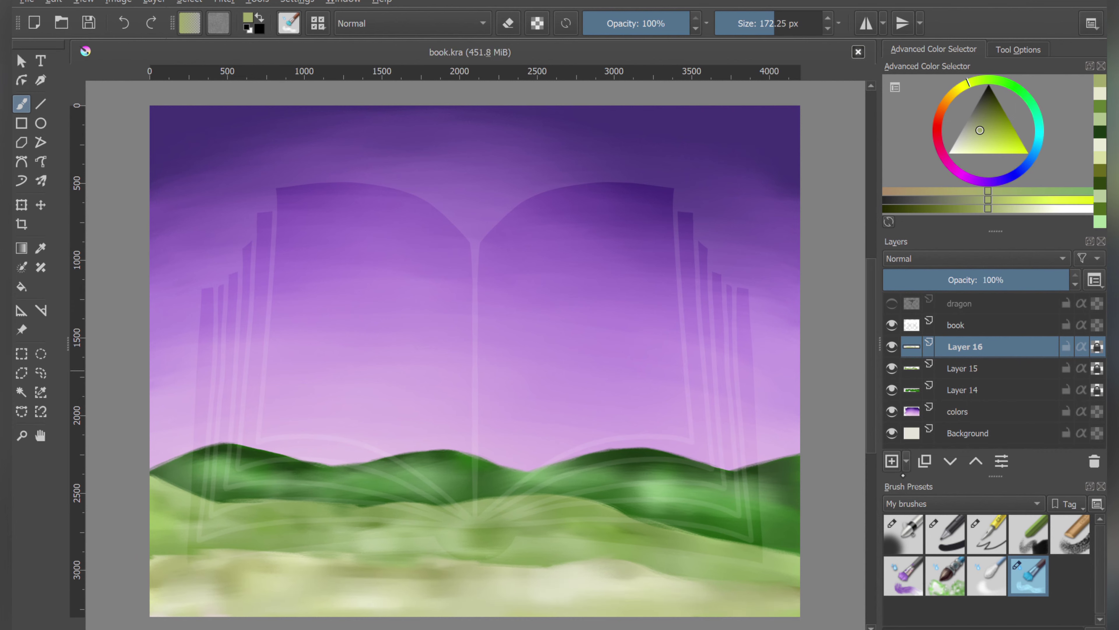
{"action": "key", "text": "Insert"}
{"action": "key", "text": "slash"}
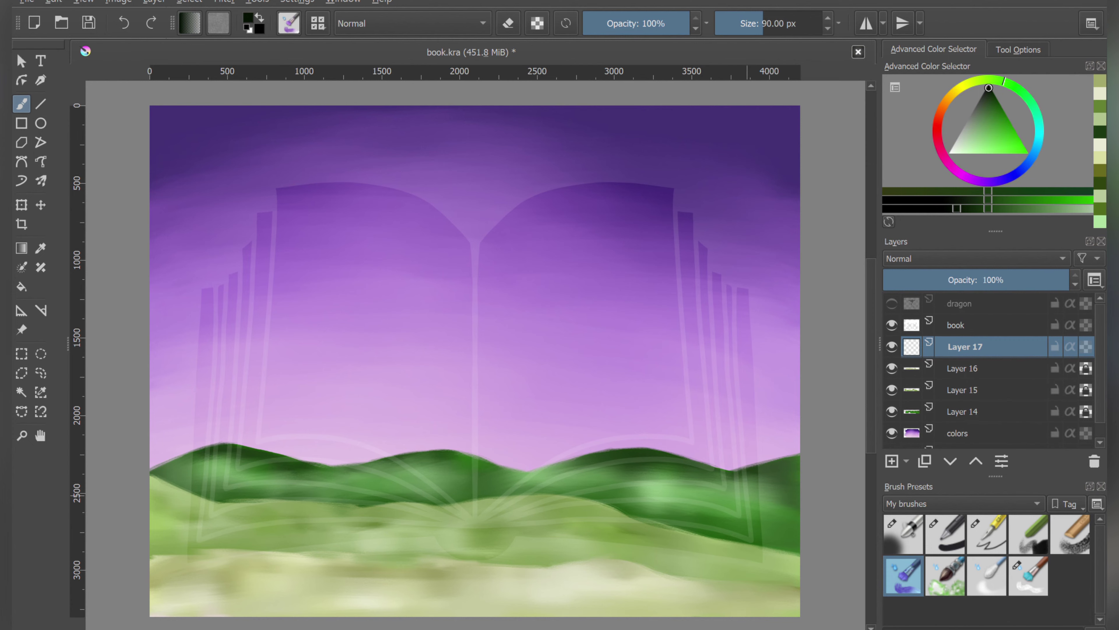
Step: Paint thin dark trunks and scribbled conifers across the hills on Layer 17, then save
{"action": "left_click_drag", "start_coordinate": [633, 569], "coordinate": [646, 351]}
{"action": "left_click_drag", "start_coordinate": [722, 604], "coordinate": [729, 394]}
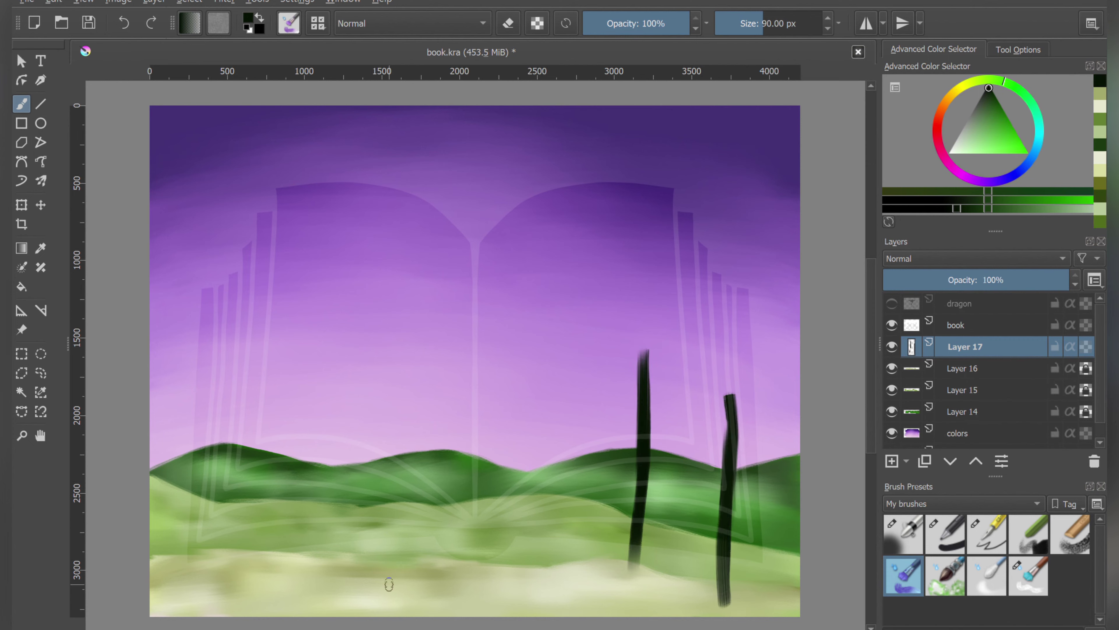
{"action": "left_click_drag", "start_coordinate": [399, 564], "coordinate": [398, 441]}
{"action": "left_click_drag", "start_coordinate": [308, 564], "coordinate": [313, 372]}
{"action": "left_click_drag", "start_coordinate": [231, 561], "coordinate": [238, 365]}
{"action": "left_click_drag", "start_coordinate": [178, 556], "coordinate": [184, 426]}
{"action": "mouse_move", "coordinate": [647, 352]}
{"action": "left_mouse_down"}
{"action": "mouse_move", "coordinate": [681, 415]}
{"action": "mouse_move", "coordinate": [568, 521]}
{"action": "mouse_move", "coordinate": [687, 584]}
{"action": "left_mouse_up"}
{"action": "mouse_move", "coordinate": [734, 409]}
{"action": "left_mouse_down"}
{"action": "mouse_move", "coordinate": [705, 543]}
{"action": "mouse_move", "coordinate": [730, 395]}
{"action": "left_mouse_up"}
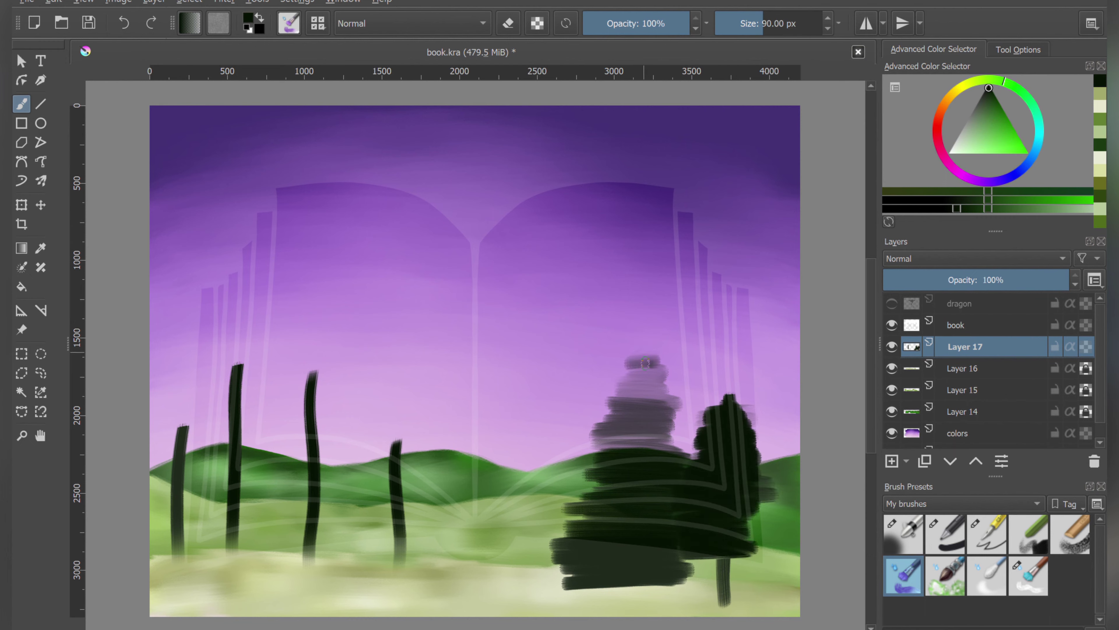
{"action": "mouse_move", "coordinate": [648, 351]}
{"action": "left_mouse_down"}
{"action": "mouse_move", "coordinate": [643, 445]}
{"action": "mouse_move", "coordinate": [577, 525]}
{"action": "left_mouse_up"}
{"action": "mouse_move", "coordinate": [395, 439]}
{"action": "left_mouse_down"}
{"action": "mouse_move", "coordinate": [388, 573]}
{"action": "mouse_move", "coordinate": [308, 388]}
{"action": "mouse_move", "coordinate": [304, 525]}
{"action": "mouse_move", "coordinate": [247, 547]}
{"action": "mouse_move", "coordinate": [352, 578]}
{"action": "mouse_move", "coordinate": [308, 379]}
{"action": "mouse_move", "coordinate": [248, 368]}
{"action": "mouse_move", "coordinate": [199, 556]}
{"action": "mouse_move", "coordinate": [167, 419]}
{"action": "mouse_move", "coordinate": [193, 578]}
{"action": "left_mouse_up"}
{"action": "key", "text": "ctrl+s"}
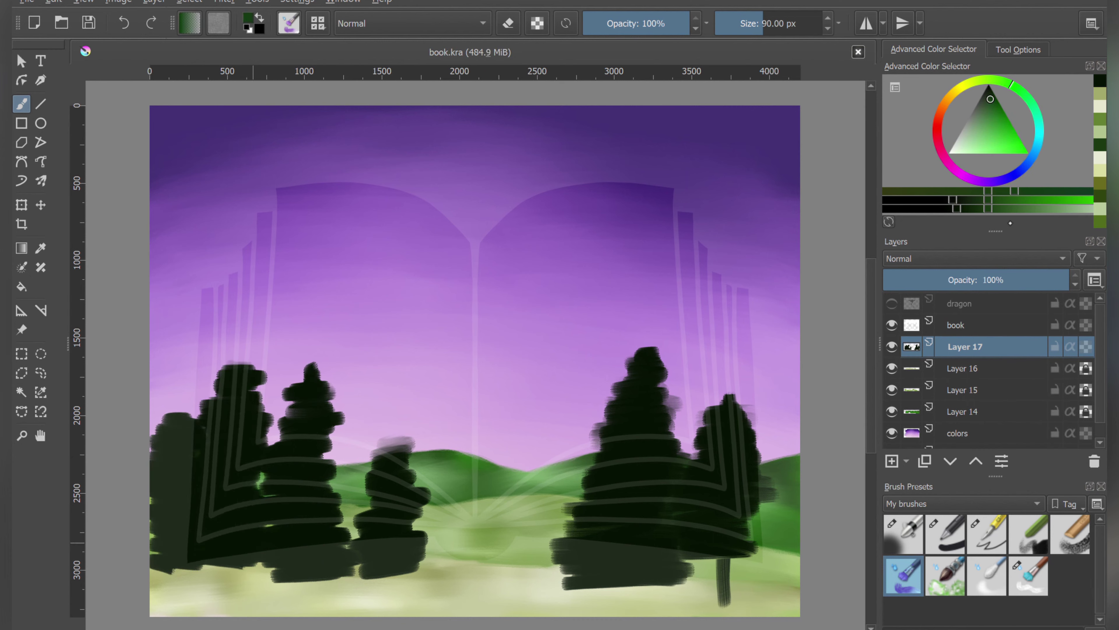
Step: Darken each conifer with black from its top down to the ground
{"action": "left_click_drag", "start_coordinate": [722, 422], "coordinate": [688, 551]}
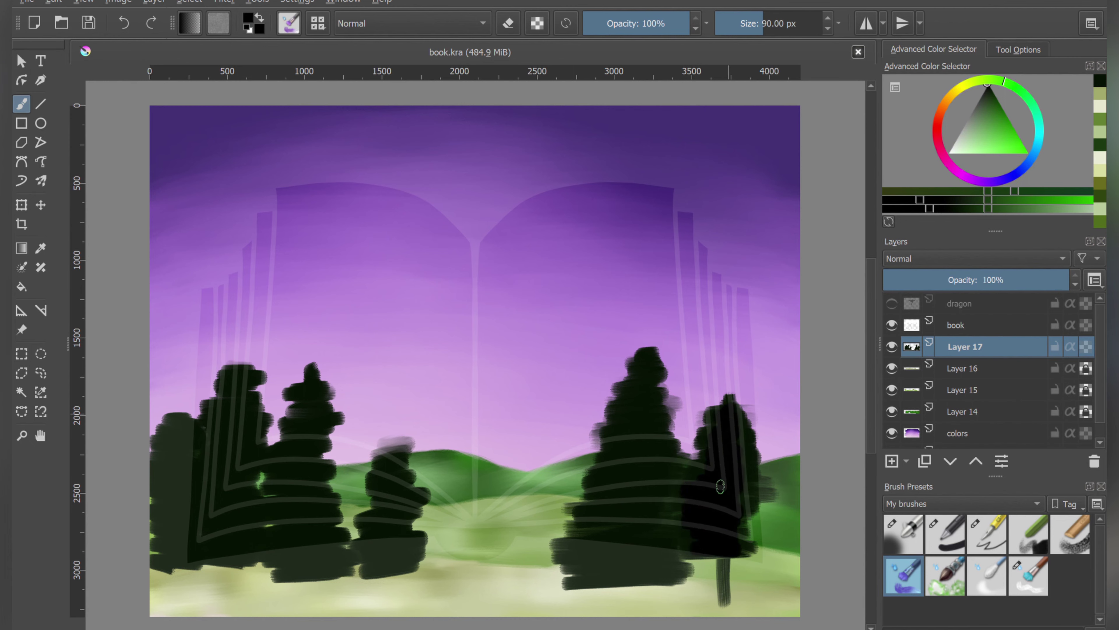
{"action": "left_click_drag", "start_coordinate": [644, 379], "coordinate": [617, 562]}
{"action": "left_click_drag", "start_coordinate": [388, 460], "coordinate": [383, 547]}
{"action": "left_click_drag", "start_coordinate": [304, 410], "coordinate": [309, 551]}
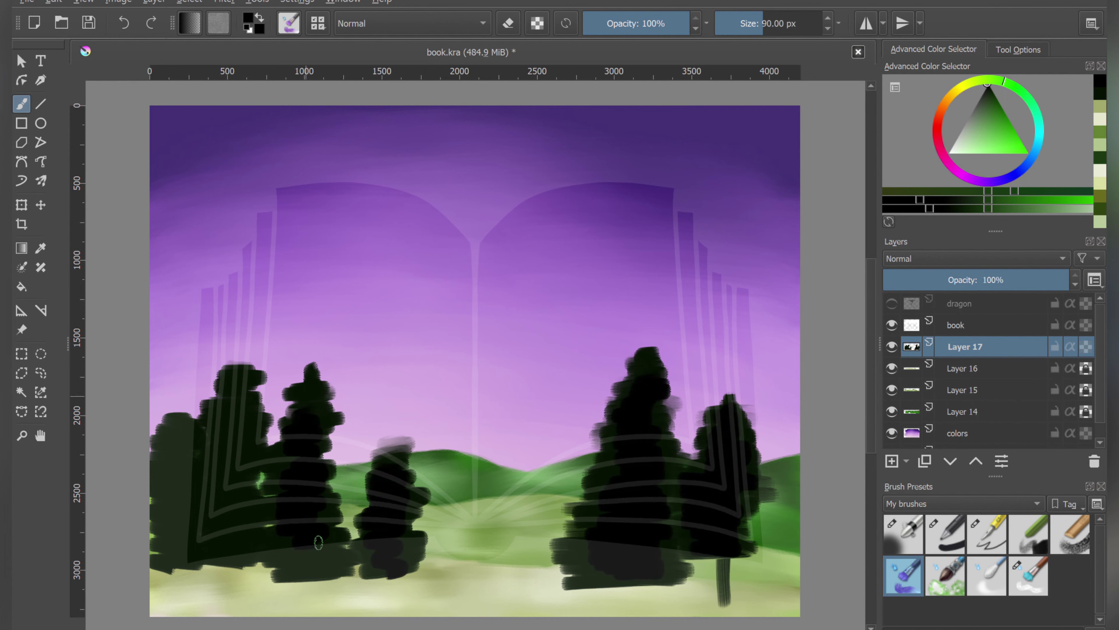
{"action": "left_click_drag", "start_coordinate": [229, 401], "coordinate": [198, 556]}
{"action": "left_click_drag", "start_coordinate": [176, 442], "coordinate": [185, 564]}
{"action": "key", "text": "slash"}
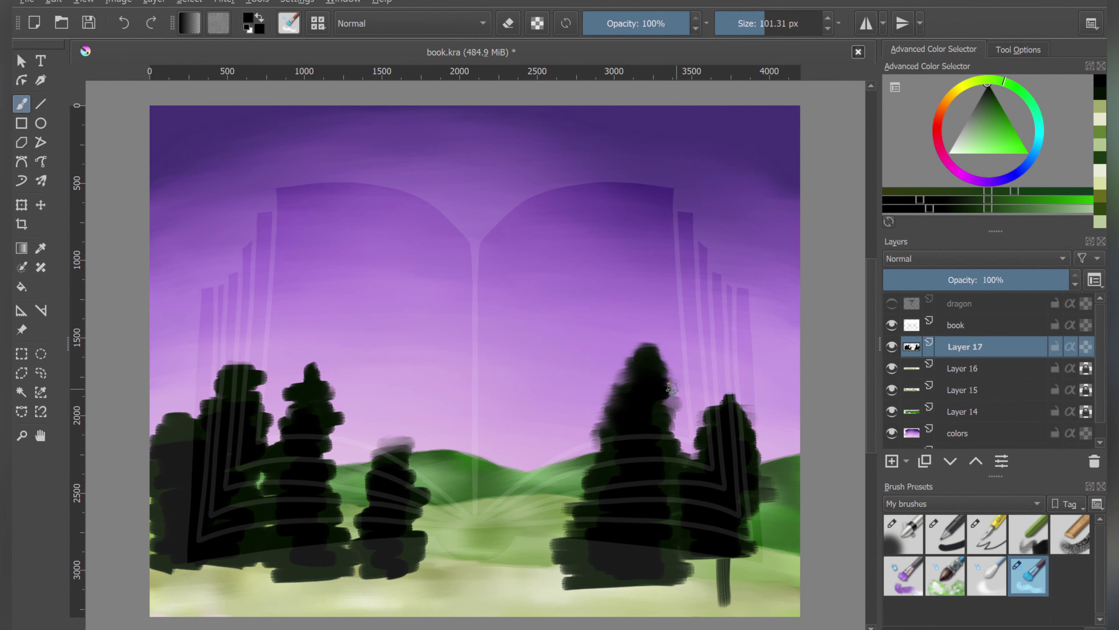
Step: Smudge the conifer tops, bases and jagged edges so they blur into the sky and ground
{"action": "mouse_move", "coordinate": [572, 506]}
{"action": "left_mouse_down"}
{"action": "mouse_move", "coordinate": [563, 567]}
{"action": "mouse_move", "coordinate": [641, 558]}
{"action": "left_mouse_up"}
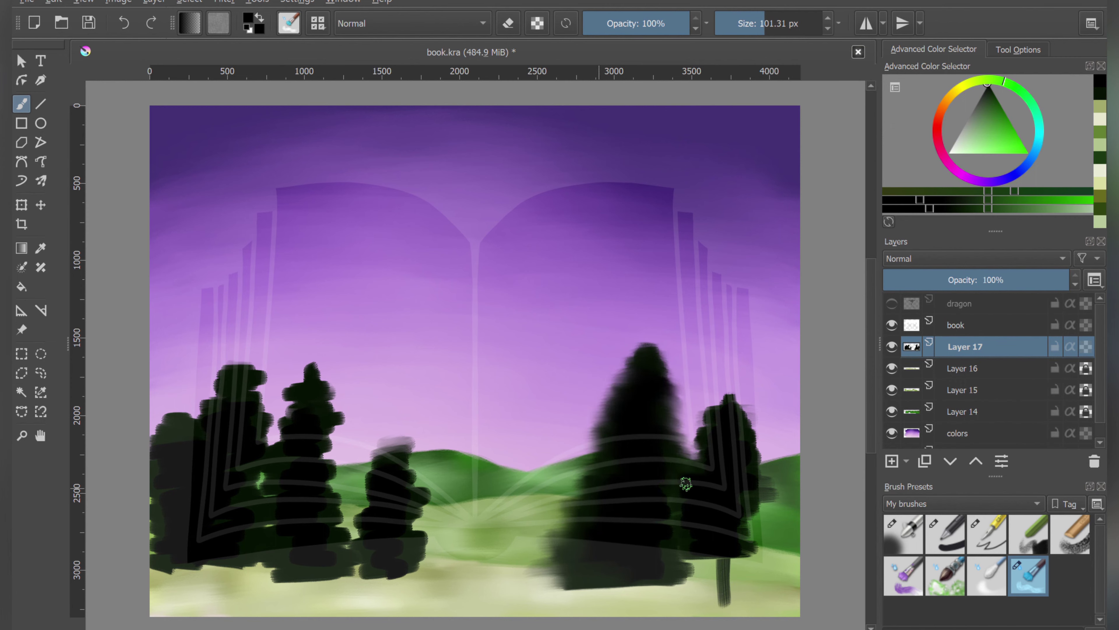
{"action": "left_click_drag", "start_coordinate": [679, 566], "coordinate": [722, 576]}
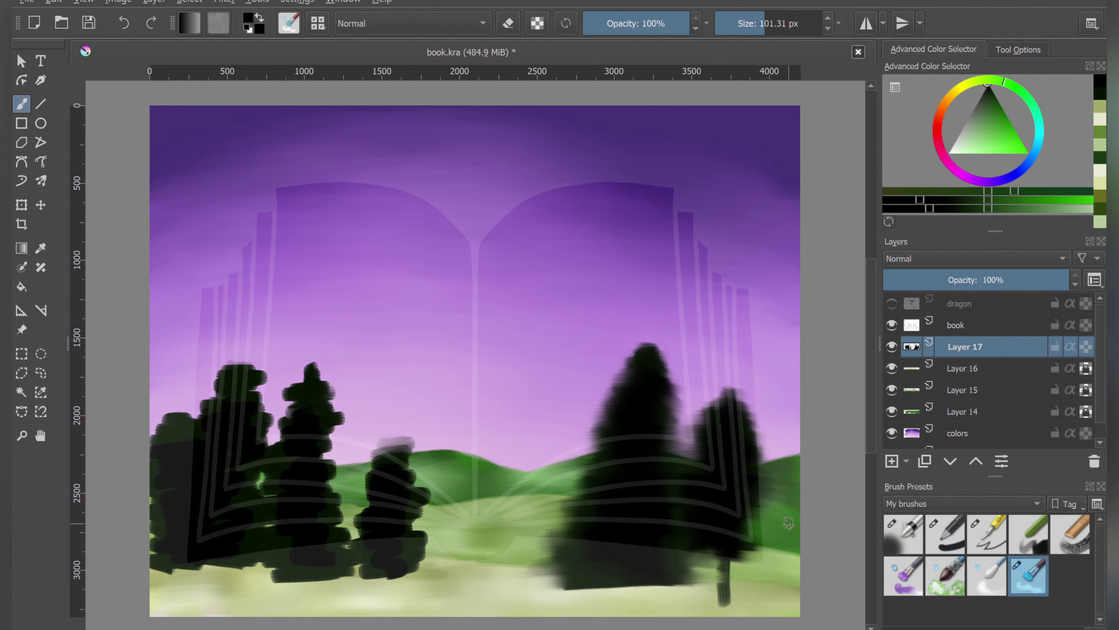
{"action": "left_click_drag", "start_coordinate": [734, 551], "coordinate": [722, 604]}
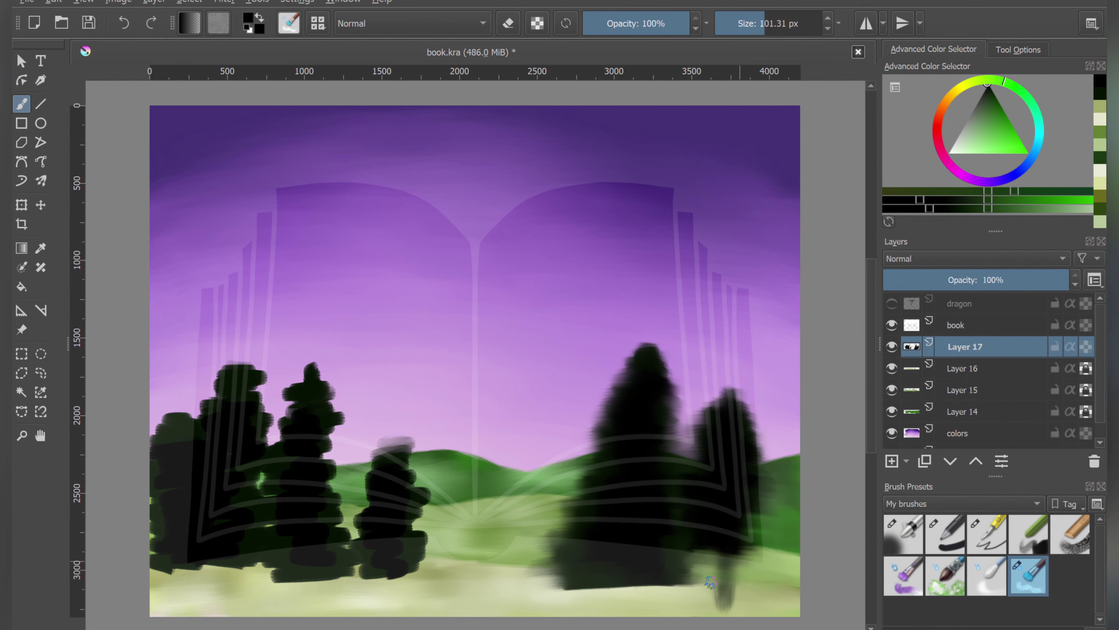
{"action": "mouse_move", "coordinate": [397, 436]}
{"action": "left_mouse_down"}
{"action": "mouse_move", "coordinate": [349, 505]}
{"action": "mouse_move", "coordinate": [400, 487]}
{"action": "mouse_move", "coordinate": [391, 510]}
{"action": "mouse_move", "coordinate": [387, 475]}
{"action": "mouse_move", "coordinate": [320, 510]}
{"action": "mouse_move", "coordinate": [427, 549]}
{"action": "mouse_move", "coordinate": [377, 544]}
{"action": "mouse_move", "coordinate": [375, 560]}
{"action": "left_mouse_up"}
{"action": "mouse_move", "coordinate": [304, 380]}
{"action": "left_mouse_down"}
{"action": "mouse_move", "coordinate": [311, 370]}
{"action": "mouse_move", "coordinate": [322, 379]}
{"action": "mouse_move", "coordinate": [268, 391]}
{"action": "mouse_move", "coordinate": [307, 412]}
{"action": "mouse_move", "coordinate": [312, 400]}
{"action": "mouse_move", "coordinate": [307, 425]}
{"action": "mouse_move", "coordinate": [346, 439]}
{"action": "left_mouse_up"}
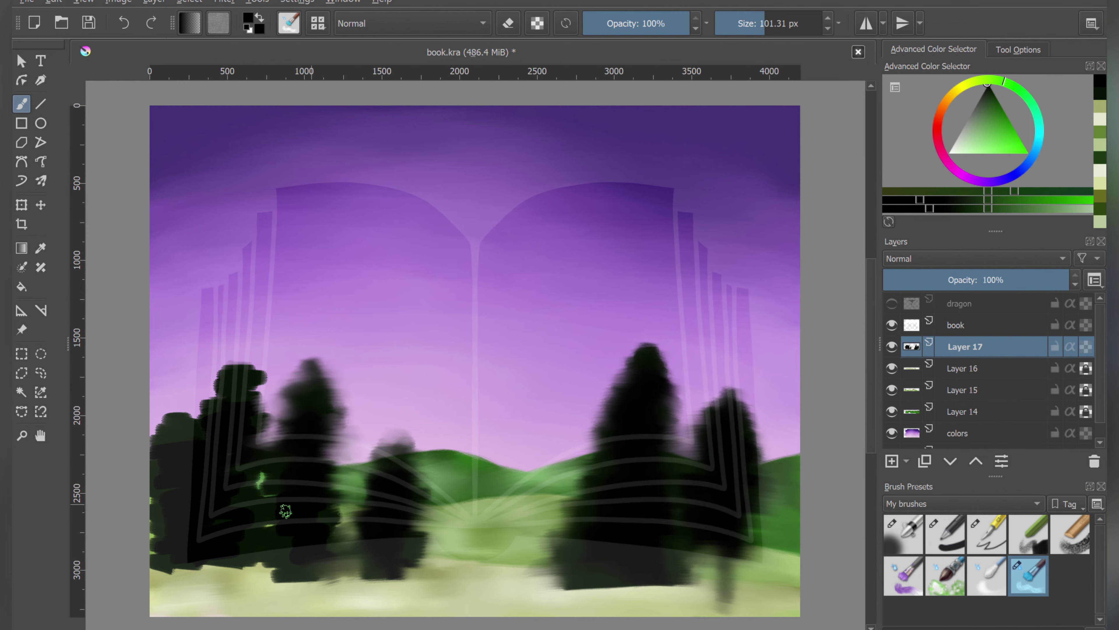
{"action": "left_click_drag", "start_coordinate": [271, 571], "coordinate": [190, 569]}
{"action": "mouse_move", "coordinate": [247, 366]}
{"action": "left_mouse_down"}
{"action": "mouse_move", "coordinate": [238, 357]}
{"action": "mouse_move", "coordinate": [204, 397]}
{"action": "left_mouse_up"}
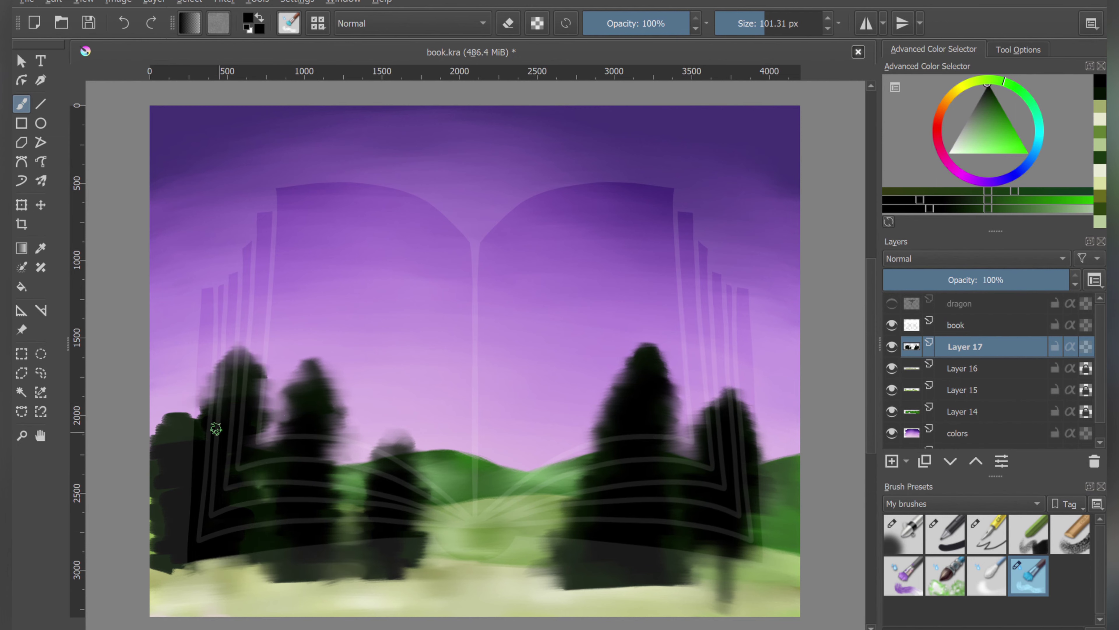
{"action": "left_click_drag", "start_coordinate": [264, 557], "coordinate": [209, 561]}
{"action": "mouse_move", "coordinate": [165, 414]}
{"action": "left_mouse_down"}
{"action": "mouse_move", "coordinate": [166, 514]}
{"action": "mouse_move", "coordinate": [195, 566]}
{"action": "mouse_move", "coordinate": [265, 568]}
{"action": "left_mouse_up"}
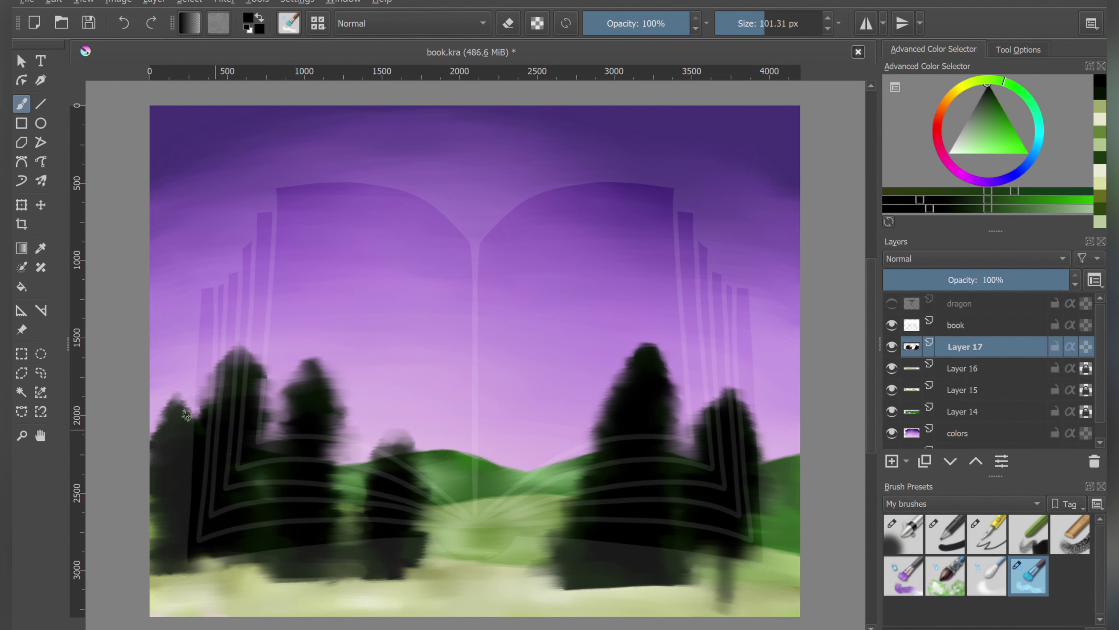
{"action": "left_click_drag", "start_coordinate": [385, 450], "coordinate": [375, 474]}
Step: Spray light pink star speckles over the upper sky on Layer 18, faded to 62% opacity
{"action": "key", "text": "Insert"}
{"action": "key", "text": "slash"}
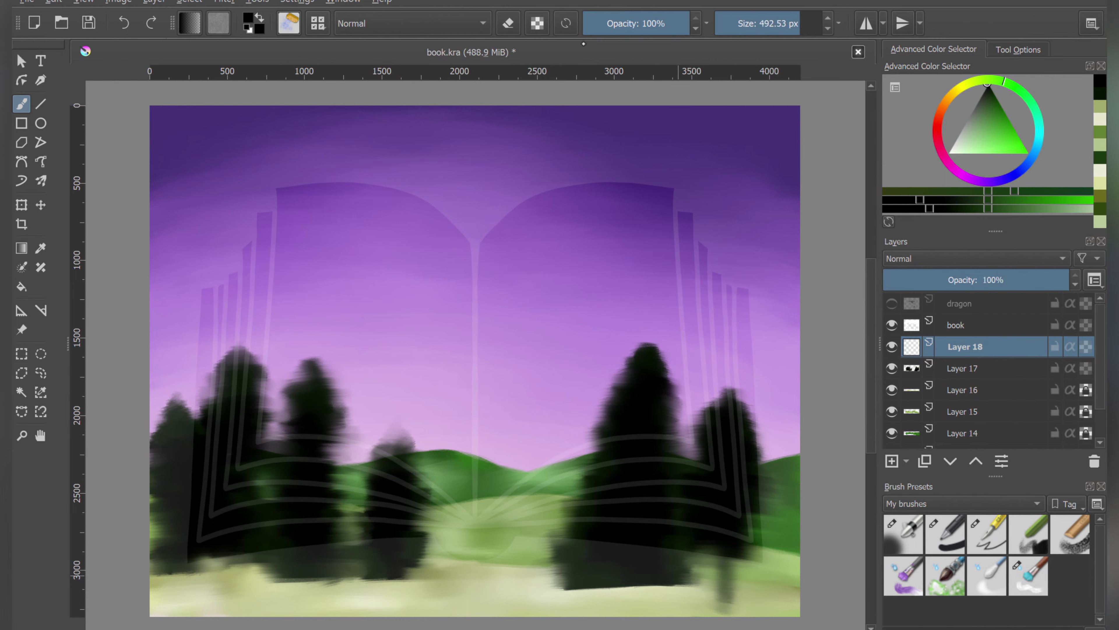
{"action": "key", "text": "x"}
{"action": "left_click_drag", "start_coordinate": [979, 181], "coordinate": [969, 166]}
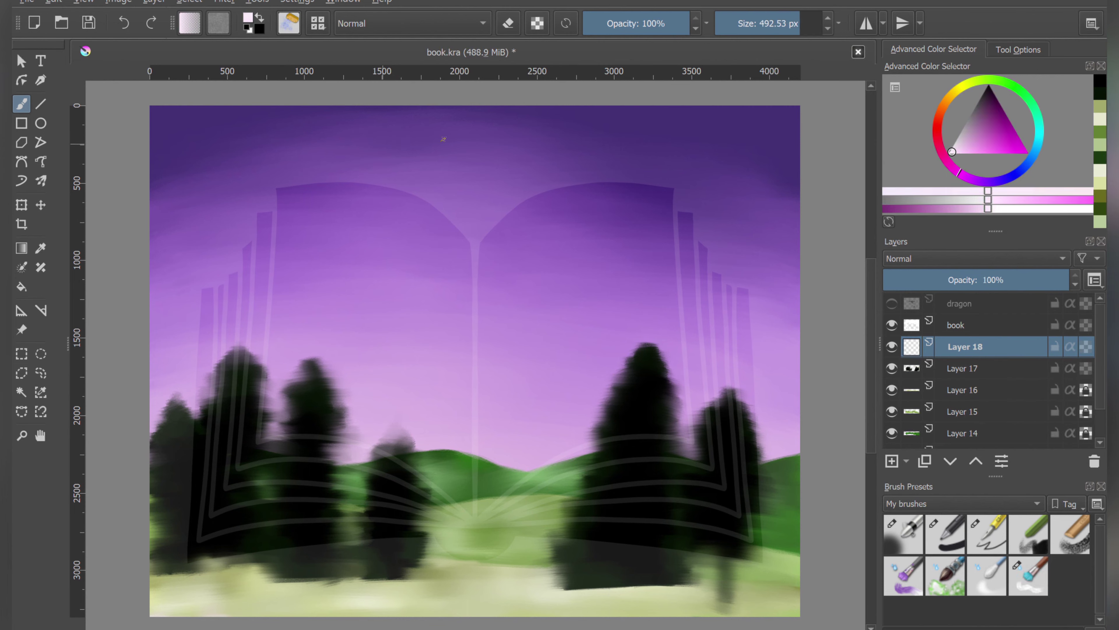
{"action": "left_click_drag", "start_coordinate": [639, 128], "coordinate": [578, 129]}
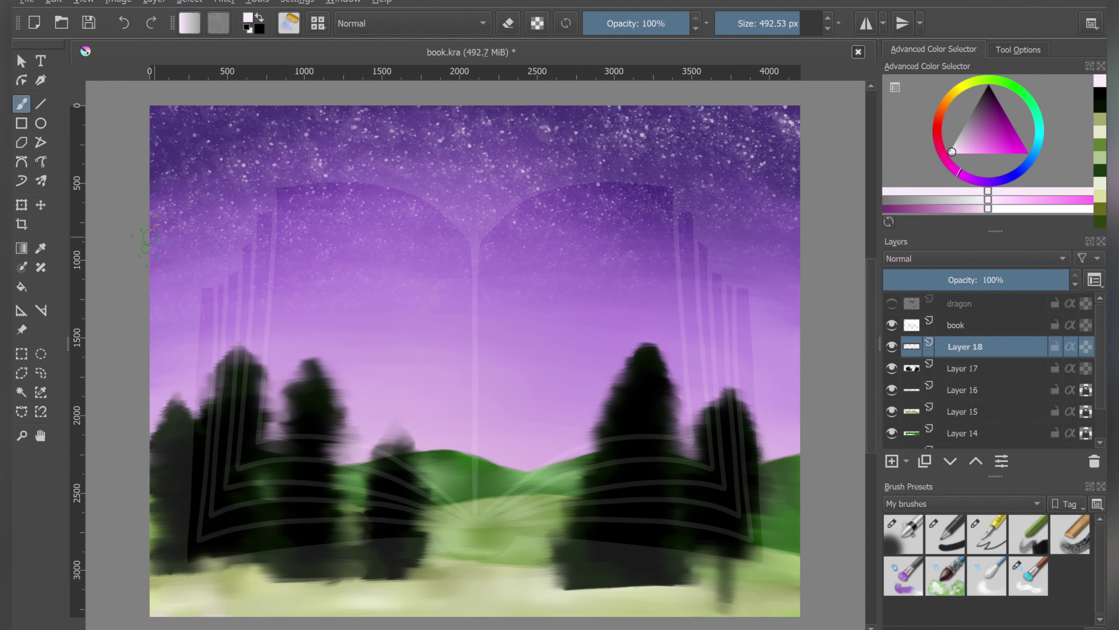
{"action": "left_click_drag", "start_coordinate": [149, 237], "coordinate": [496, 320]}
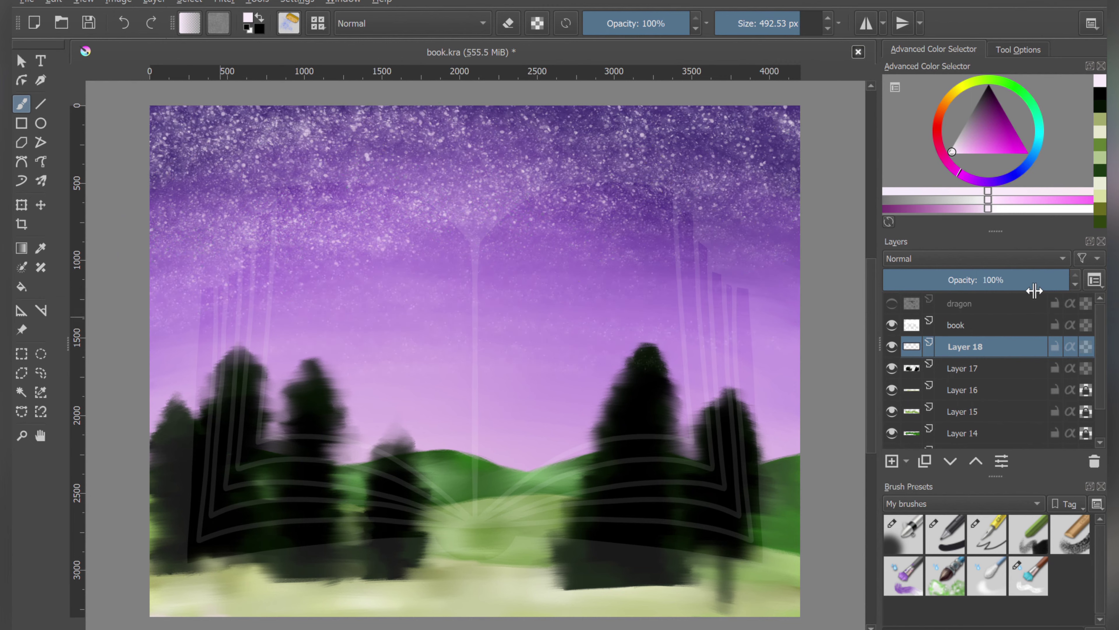
{"action": "left_click", "coordinate": [1021, 285]}
{"action": "left_click_drag", "start_coordinate": [1027, 285], "coordinate": [999, 285]}
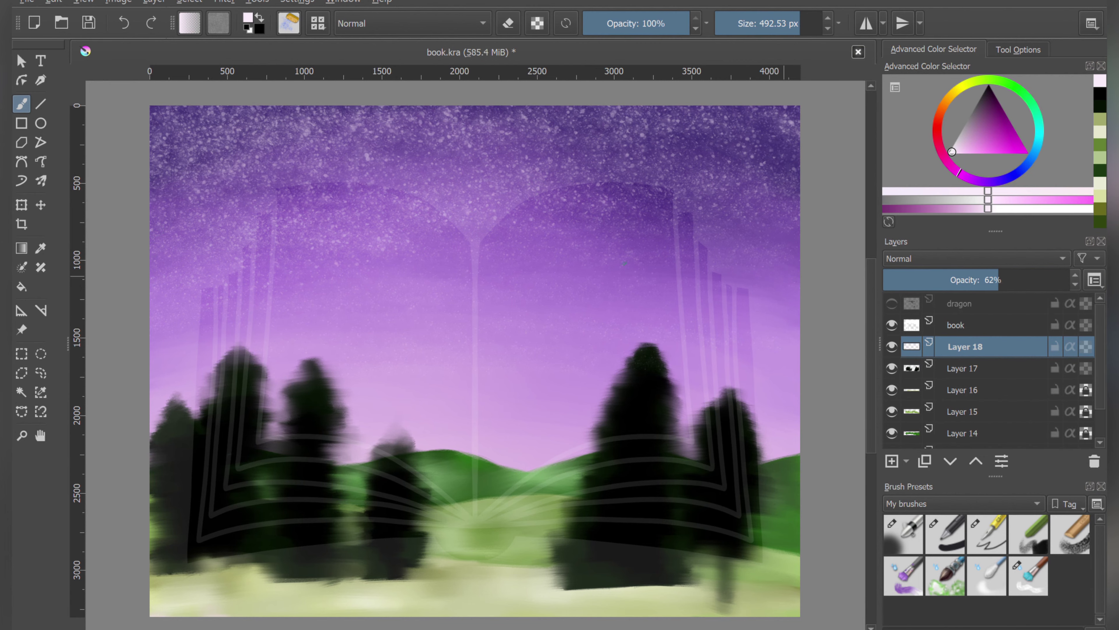
Step: Save, make the dragon layer visible, reveal the full book shape, and delete leftover Layer 21
{"action": "key", "text": "ctrl+s"}
{"action": "left_click", "coordinate": [956, 325]}
{"action": "left_click_drag", "start_coordinate": [916, 279], "coordinate": [1069, 279]}
{"action": "left_click", "coordinate": [891, 303]}
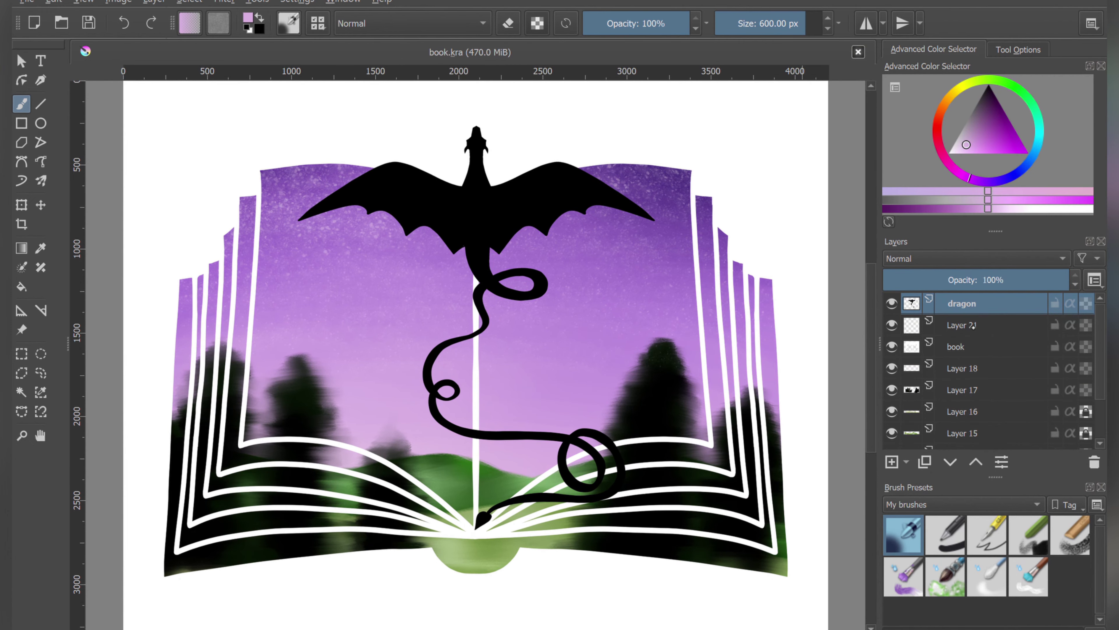
{"action": "left_click", "coordinate": [961, 325]}
{"action": "key", "text": "shift+Delete"}
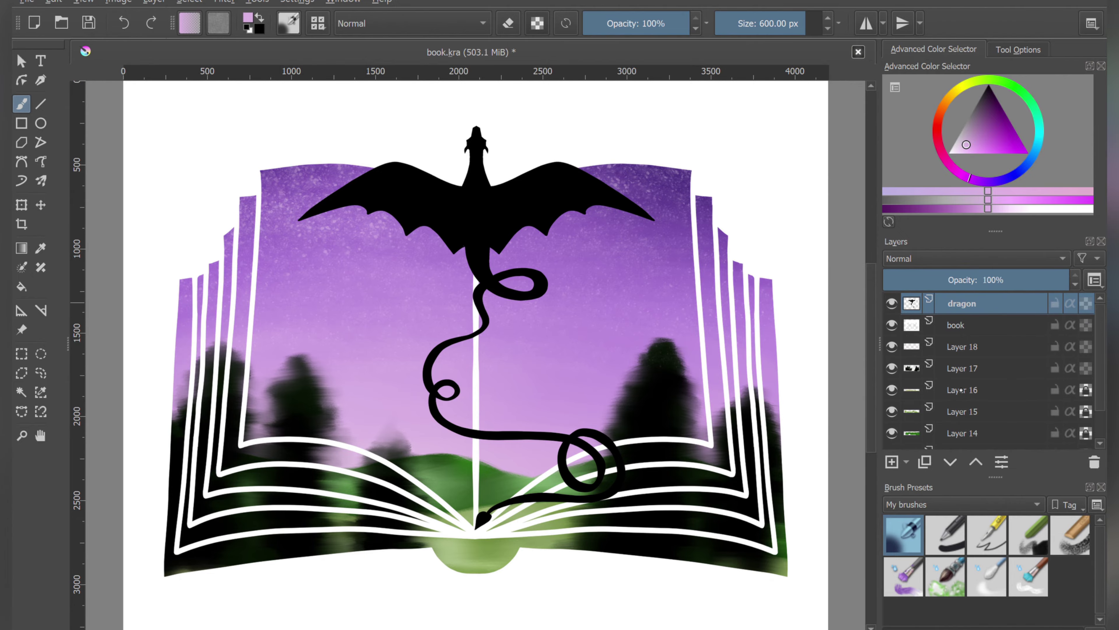
Step: Duplicate the dragon layer and erase its tail inside the selected book shape with a small brush
{"action": "key", "text": "ctrl+j"}
{"action": "left_click", "coordinate": [956, 347]}
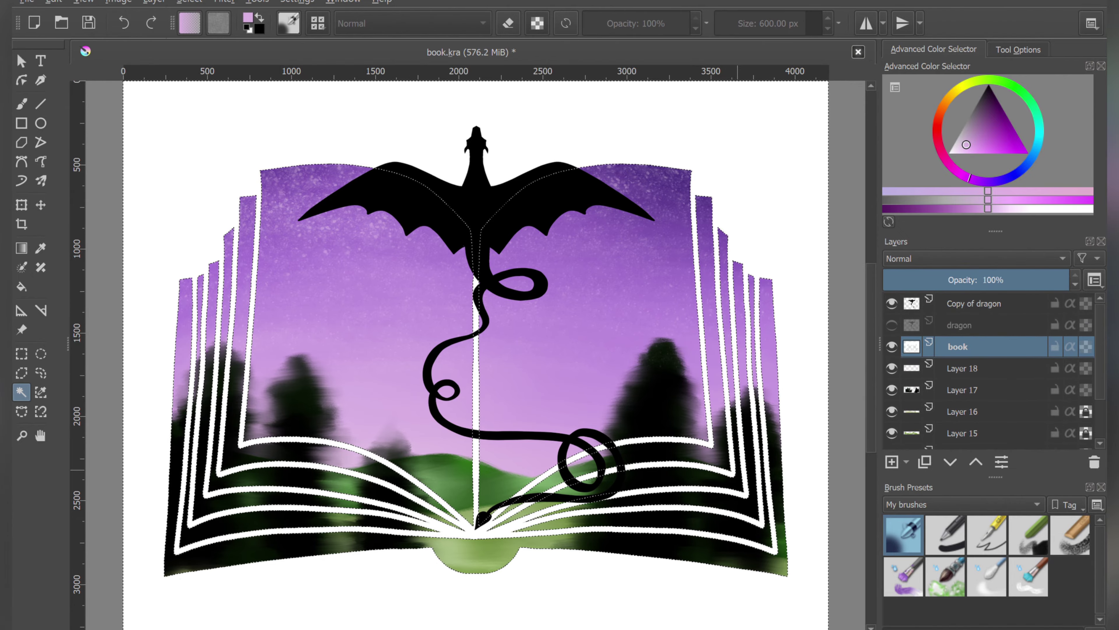
{"action": "left_click", "coordinate": [912, 347], "text": "ctrl"}
{"action": "left_click", "coordinate": [978, 303]}
{"action": "left_click", "coordinate": [945, 534]}
{"action": "mouse_move", "coordinate": [484, 520]}
{"action": "left_mouse_down"}
{"action": "mouse_move", "coordinate": [502, 503]}
{"action": "mouse_move", "coordinate": [617, 494]}
{"action": "mouse_move", "coordinate": [613, 442]}
{"action": "left_mouse_up"}
Step: Clear the selection, save, and shade the dragon's tail in faint and dark purple
{"action": "key", "text": "ctrl+shift+a"}
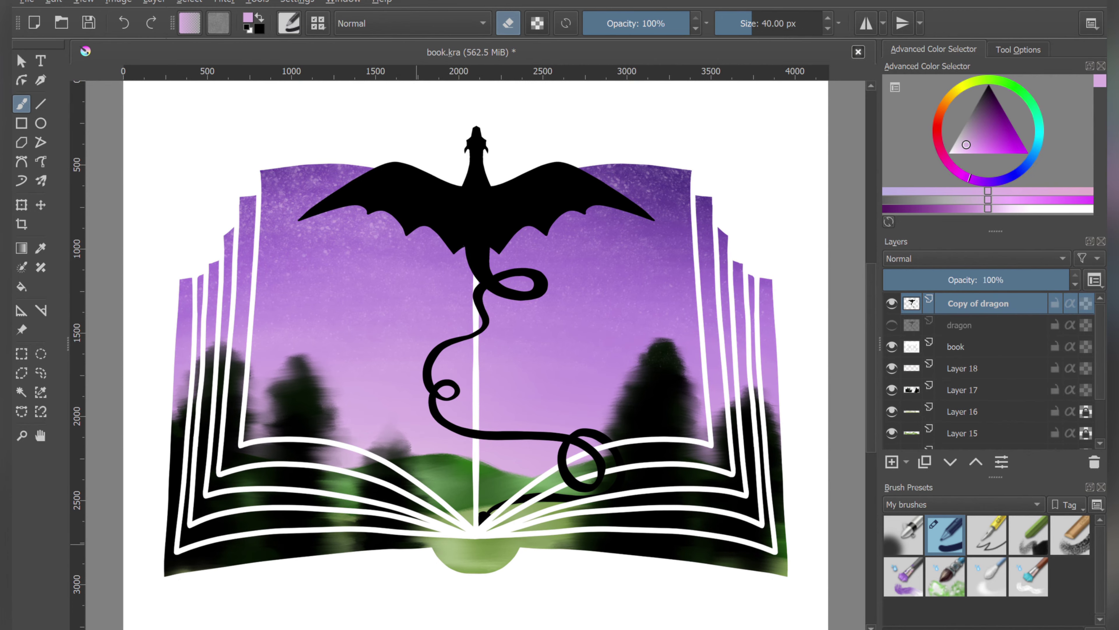
{"action": "key", "text": "ctrl+s"}
{"action": "key", "text": "slash"}
{"action": "mouse_move", "coordinate": [488, 515]}
{"action": "left_mouse_down"}
{"action": "mouse_move", "coordinate": [622, 474]}
{"action": "mouse_move", "coordinate": [607, 493]}
{"action": "left_mouse_up"}
{"action": "mouse_move", "coordinate": [589, 426]}
{"action": "left_mouse_down"}
{"action": "mouse_move", "coordinate": [599, 476]}
{"action": "mouse_move", "coordinate": [537, 436]}
{"action": "mouse_move", "coordinate": [441, 412]}
{"action": "mouse_move", "coordinate": [425, 365]}
{"action": "mouse_move", "coordinate": [478, 300]}
{"action": "mouse_move", "coordinate": [546, 282]}
{"action": "mouse_move", "coordinate": [522, 295]}
{"action": "mouse_move", "coordinate": [474, 240]}
{"action": "mouse_move", "coordinate": [476, 133]}
{"action": "left_mouse_up"}
Step: Add soft lighter purple shading to the wings, brush back to about 67 px, then duplicate the layer
{"action": "key", "text": "bracketright"}
{"action": "mouse_move", "coordinate": [320, 202]}
{"action": "left_mouse_down"}
{"action": "mouse_move", "coordinate": [630, 185]}
{"action": "mouse_move", "coordinate": [653, 218]}
{"action": "left_mouse_up"}
{"action": "left_click", "coordinate": [1029, 576]}
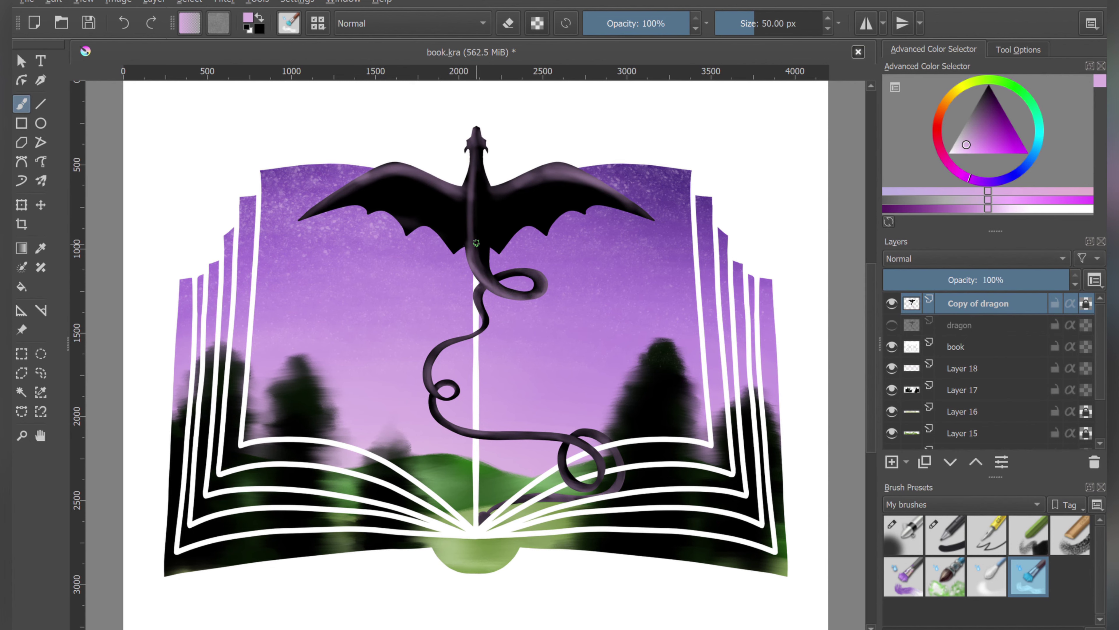
{"action": "mouse_move", "coordinate": [485, 285]}
{"action": "left_mouse_down"}
{"action": "mouse_move", "coordinate": [474, 172]}
{"action": "mouse_move", "coordinate": [556, 189]}
{"action": "left_mouse_up"}
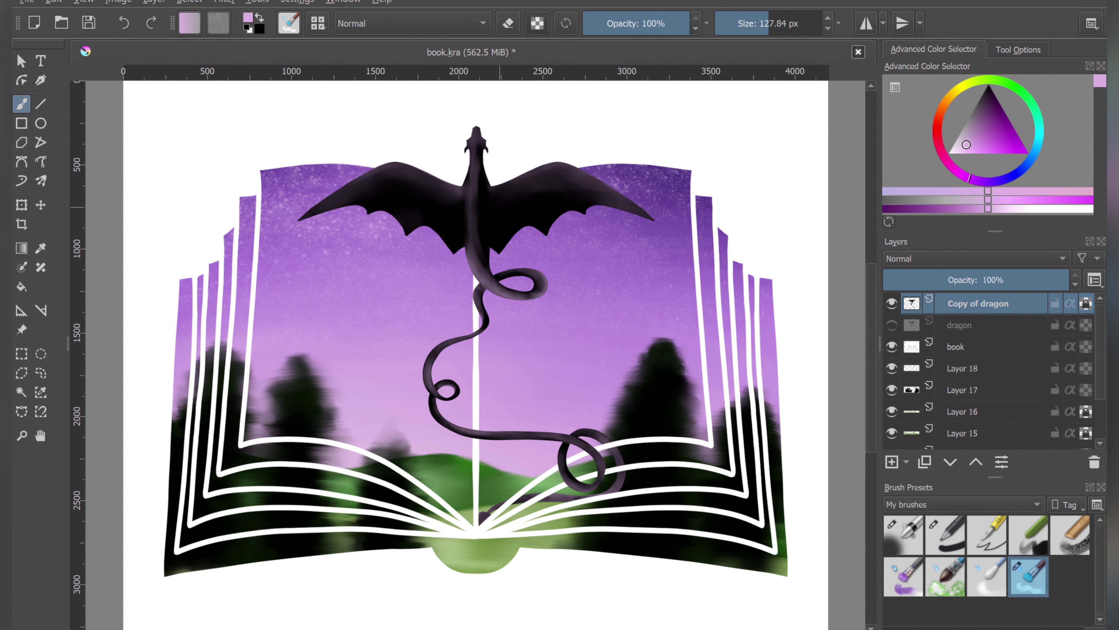
{"action": "key", "text": "bracketleft"}
{"action": "key", "text": "bracketleft"}
{"action": "key", "text": "bracketleft"}
{"action": "key", "text": "ctrl+j"}
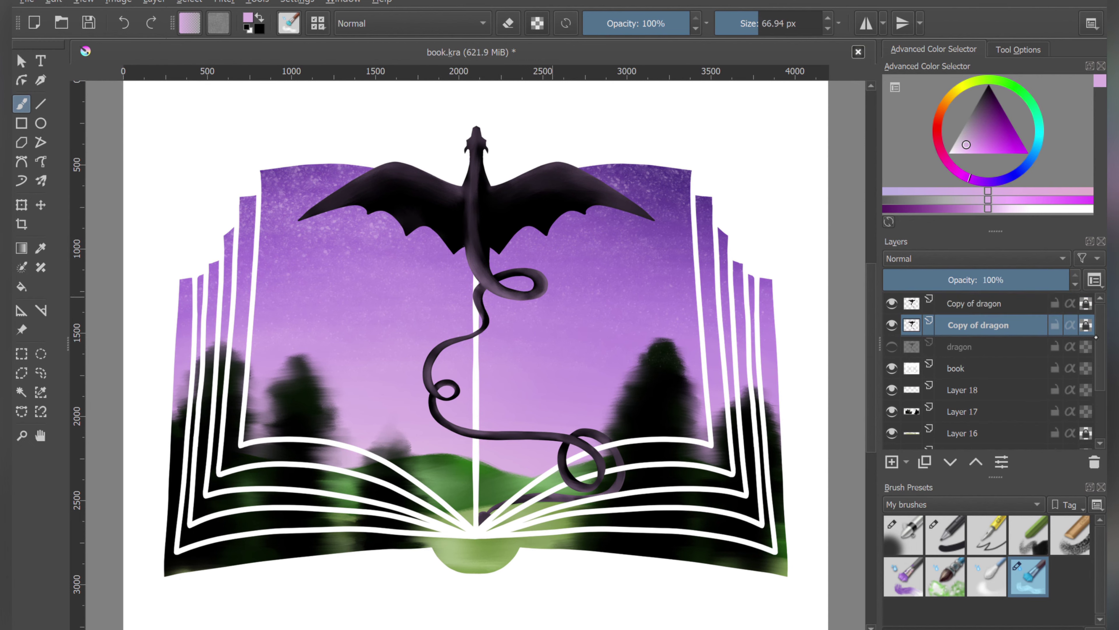
Step: Reset colours to black and white, hide the top dragon copy, and fill the lower copy solid black
{"action": "key", "text": "x"}
{"action": "key", "text": "d"}
{"action": "key", "text": "slash"}
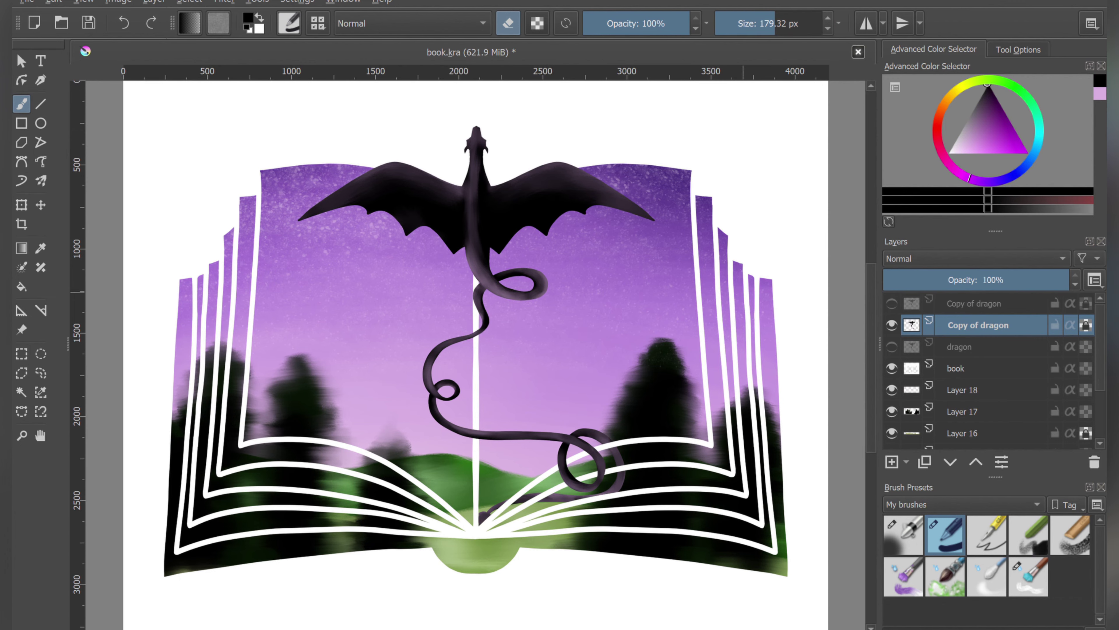
{"action": "key", "text": "shift+BackSpace"}
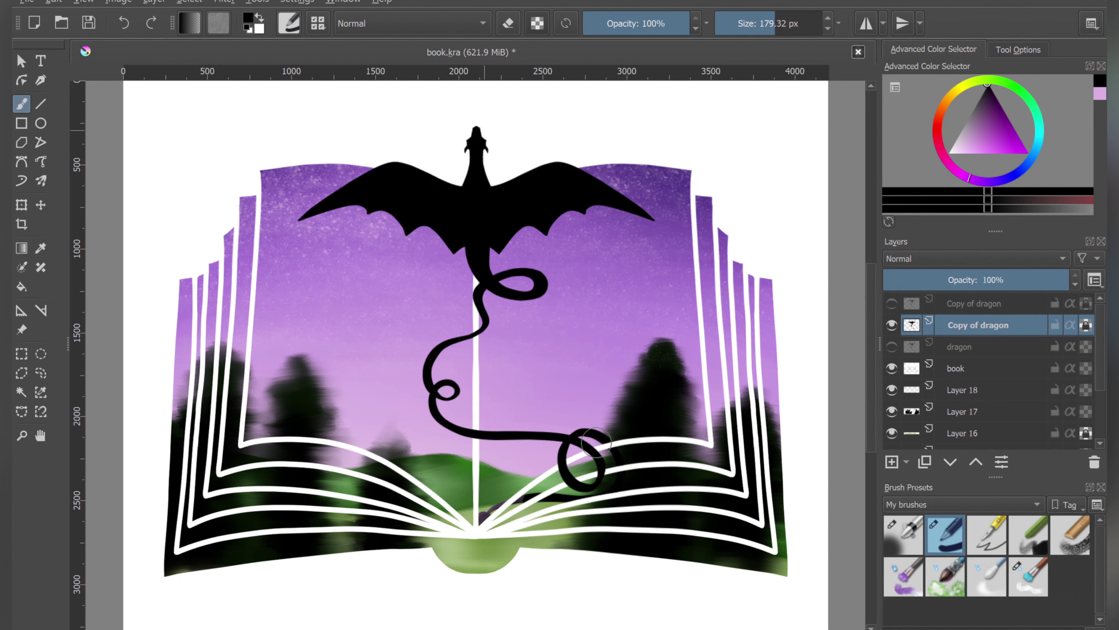
Step: Show the top copy again and move the black dragon copy down onto the book, then nudge it up slightly
{"action": "left_click", "coordinate": [891, 303]}
{"action": "key", "text": "ctrl+t"}
{"action": "left_click_drag", "start_coordinate": [480, 220], "coordinate": [480, 416]}
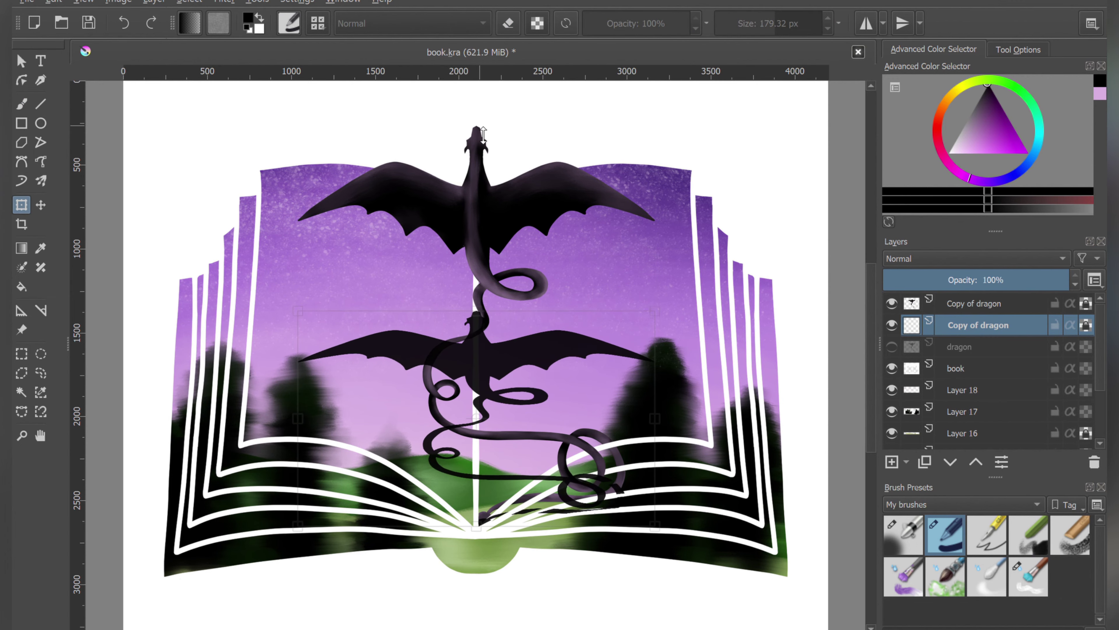
{"action": "key", "text": "Return"}
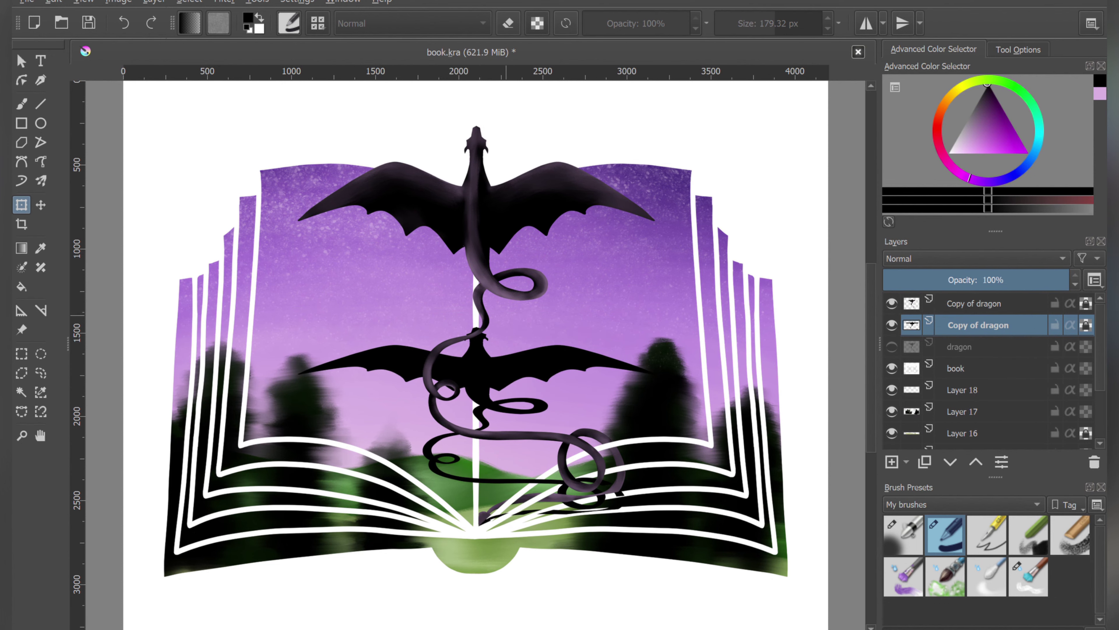
{"action": "key", "text": "ctrl+t"}
{"action": "left_click_drag", "start_coordinate": [480, 366], "coordinate": [481, 348]}
{"action": "key", "text": "Return"}
{"action": "key", "text": "Left"}
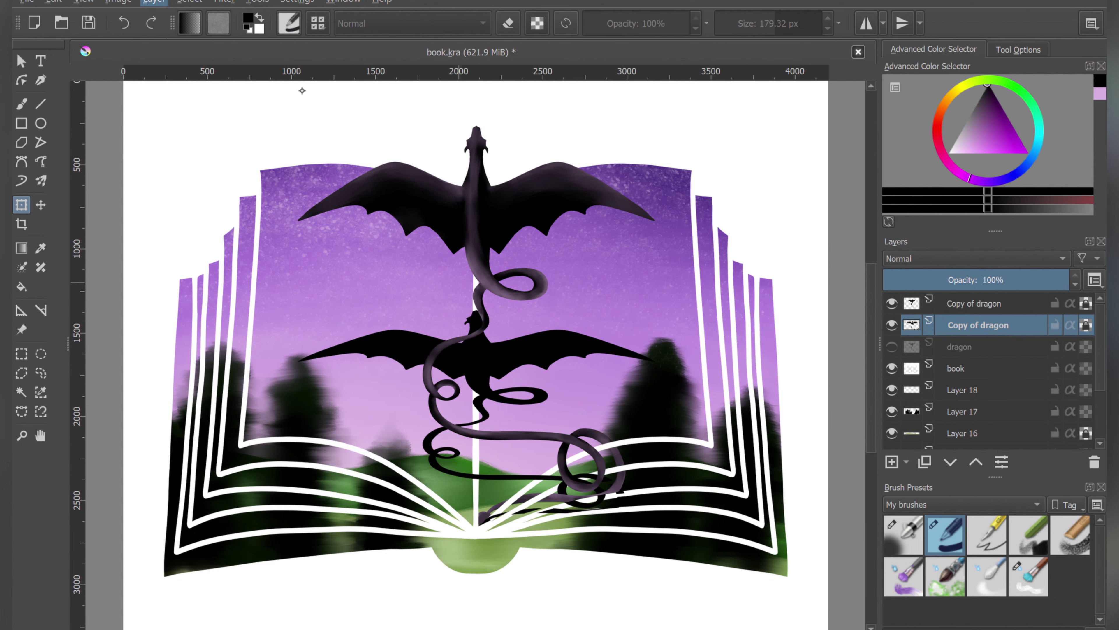
{"action": "key", "text": "Escape"}
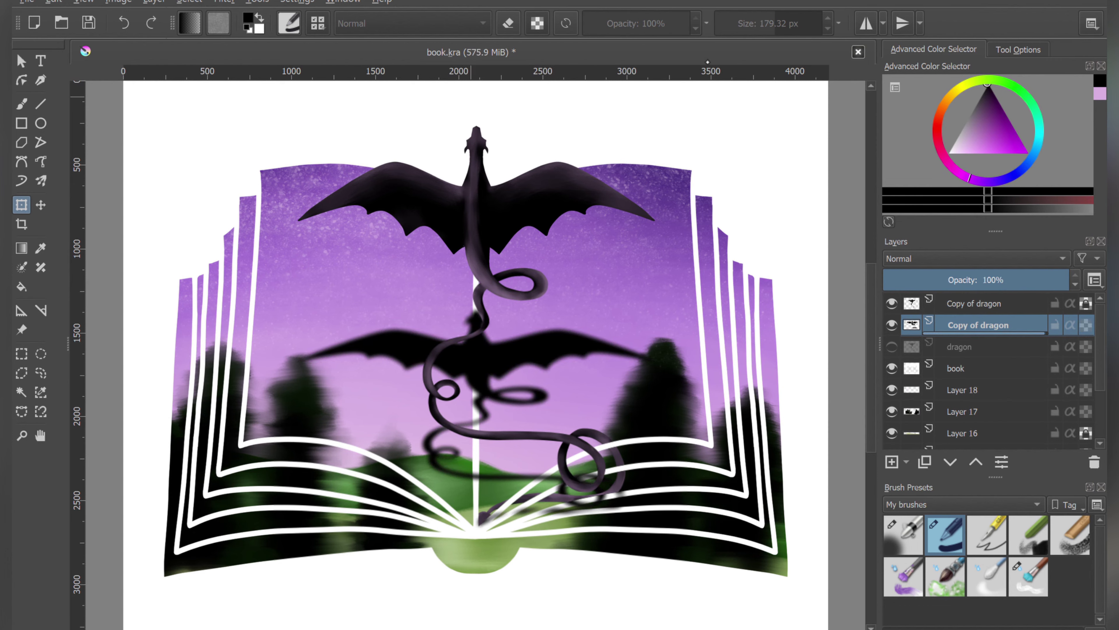
Step: Lower the blurred black dragon layer's opacity to 65% and save the painting
{"action": "left_click", "coordinate": [1017, 285]}
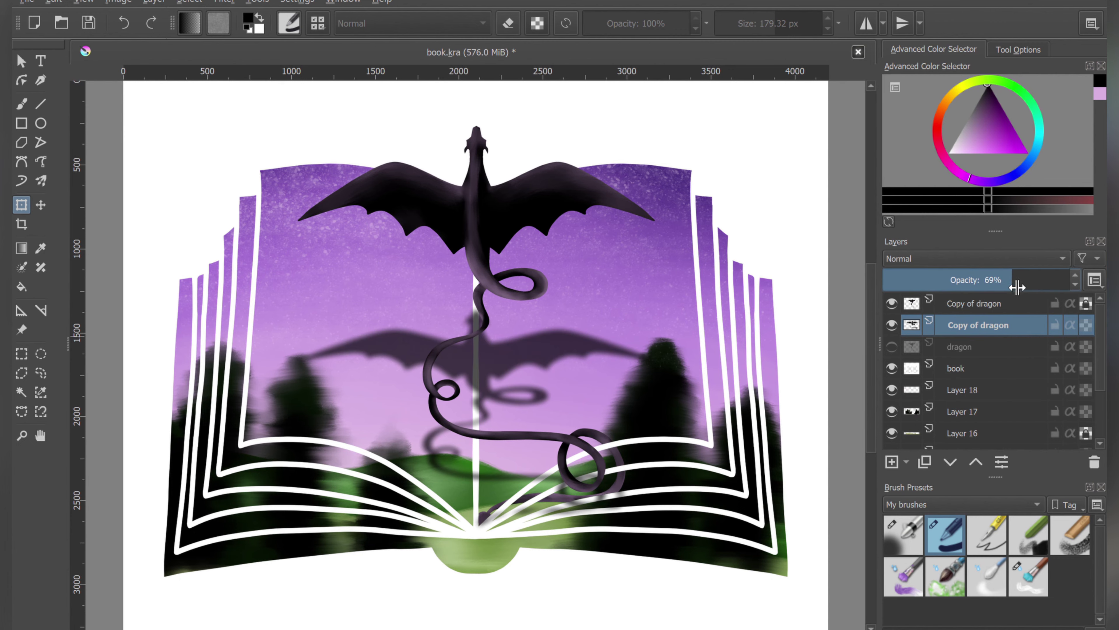
{"action": "scroll", "coordinate": [1013, 280], "scroll_direction": "down", "scroll_amount": 4}
{"action": "key", "text": "ctrl+s"}
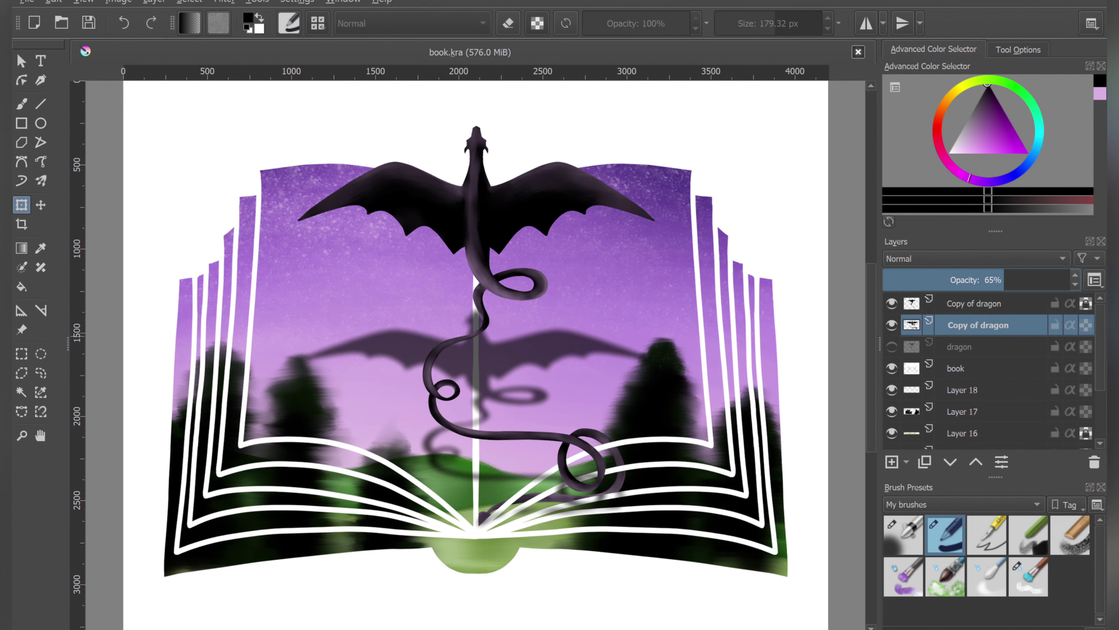